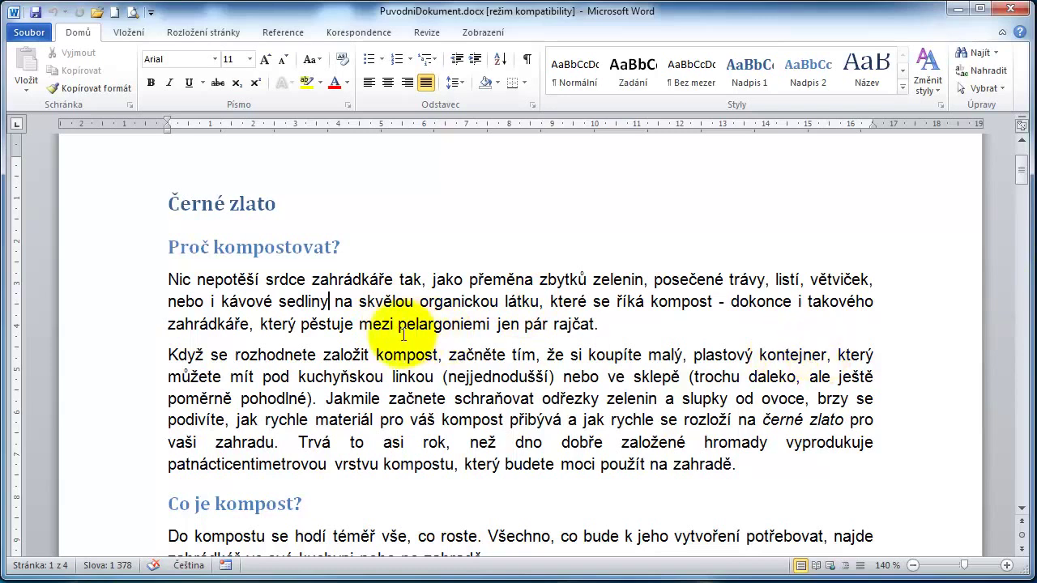
# Select the first paragraph and open its font list, previewing Andalus
pyautogui.doubleClick(127, 307)
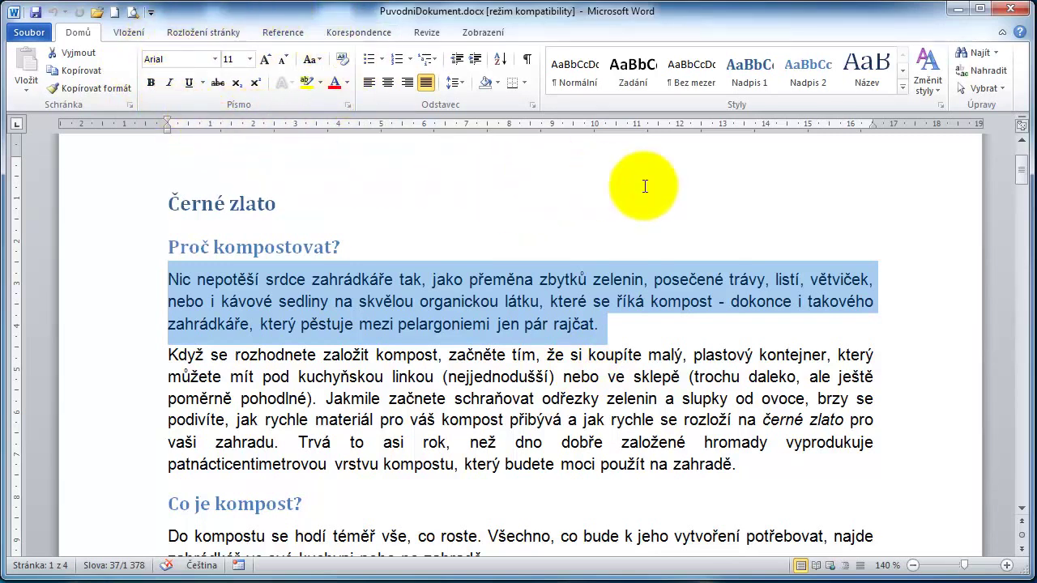
pyautogui.click(214, 59)
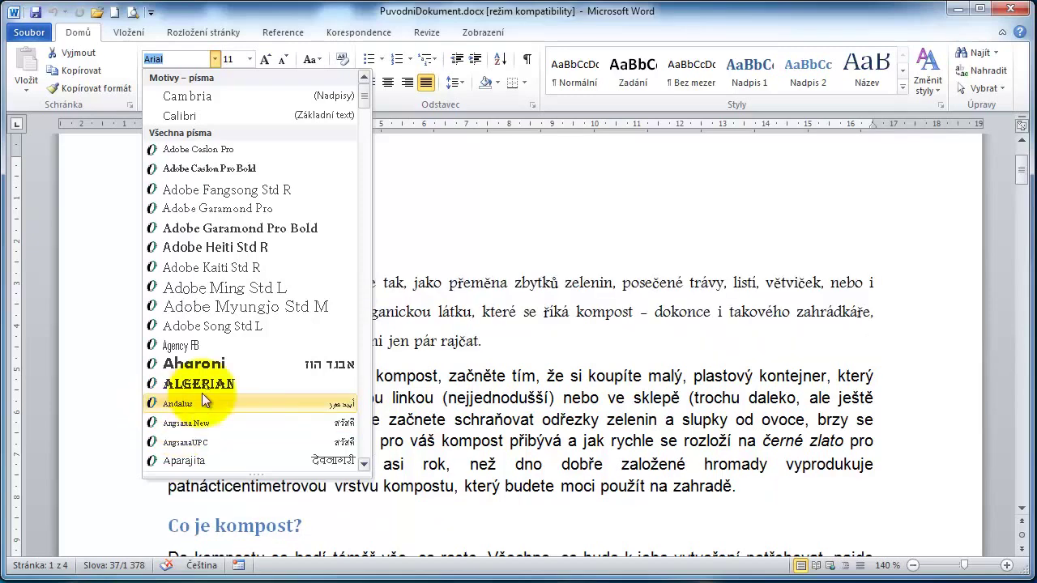
# Try Arial Unicode MS on the first paragraph, then change it to Times New Roman
pyautogui.click(364, 436)
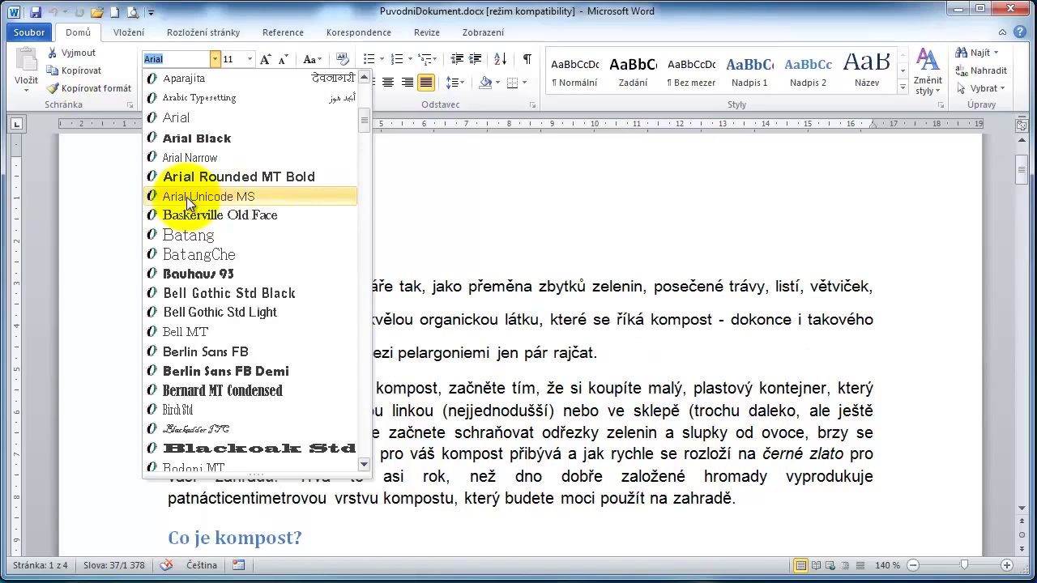
pyautogui.click(187, 197)
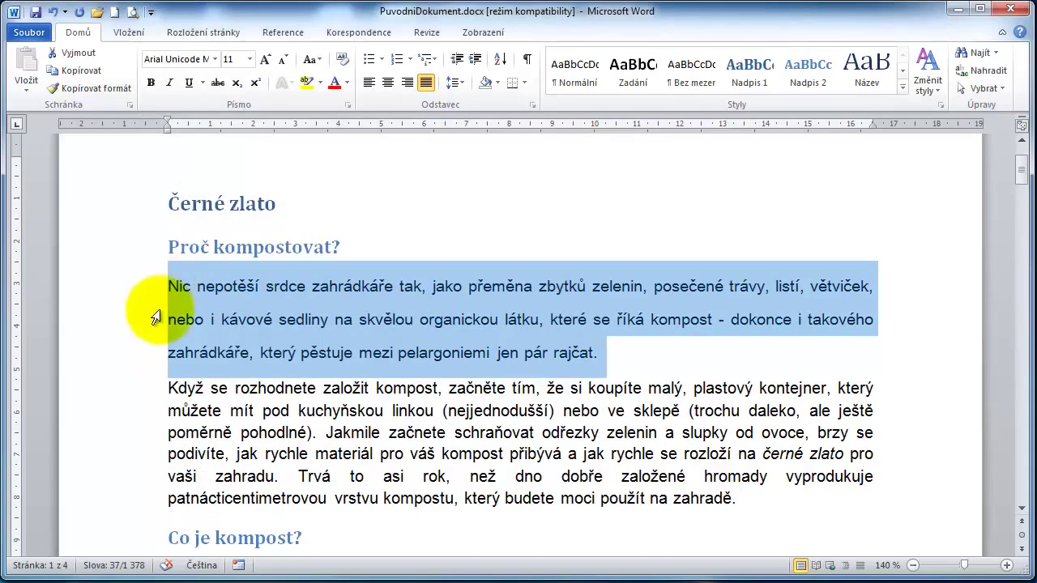
pyautogui.click(215, 59)
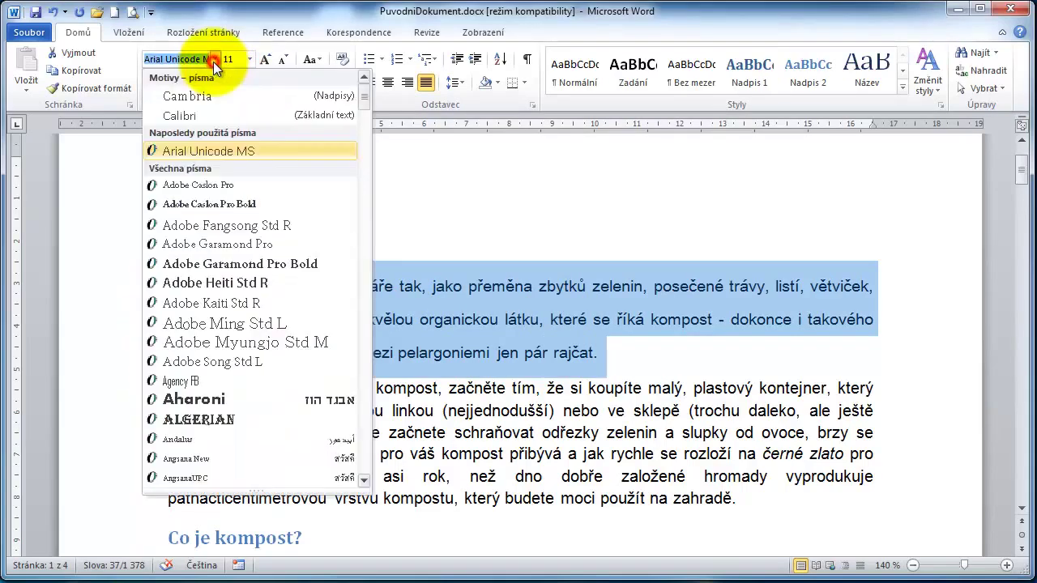
pyautogui.moveTo(361, 93)
pyautogui.mouseDown()
pyautogui.moveTo(362, 104)
pyautogui.moveTo(362, 91)
pyautogui.mouseUp()
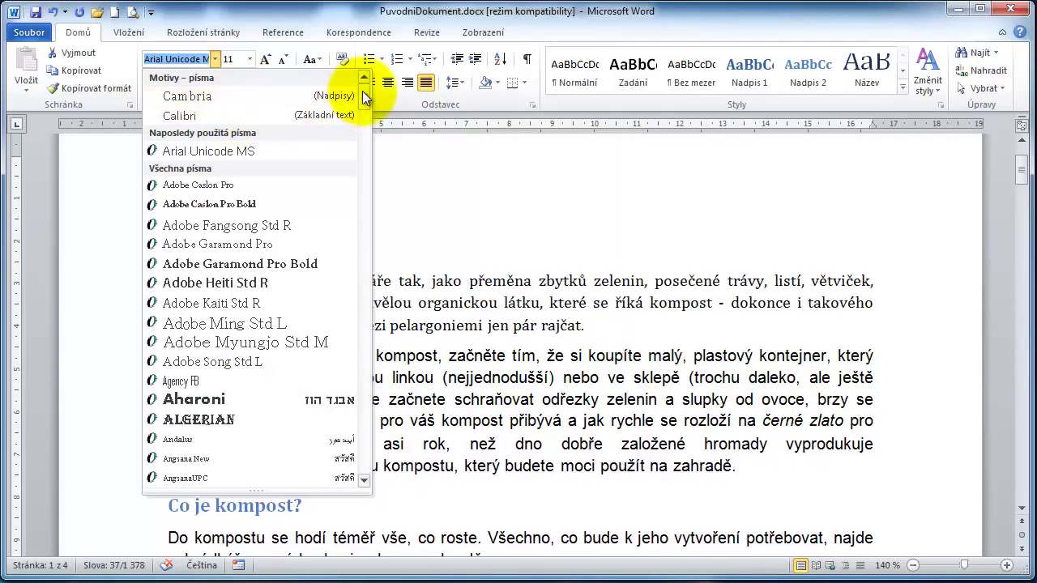
pyautogui.moveTo(363, 93); pyautogui.dragTo(360, 443)
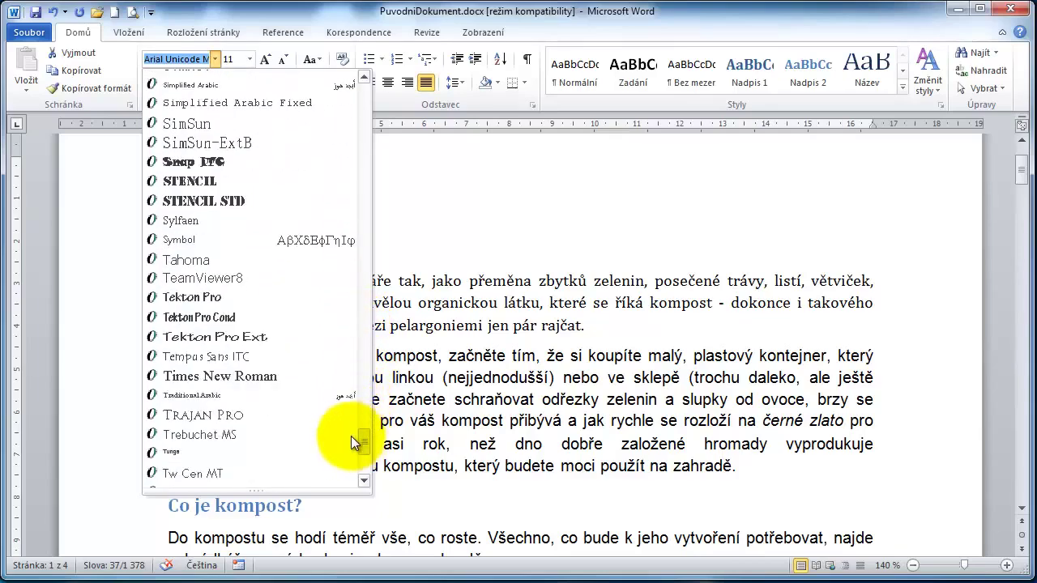
pyautogui.click(203, 378)
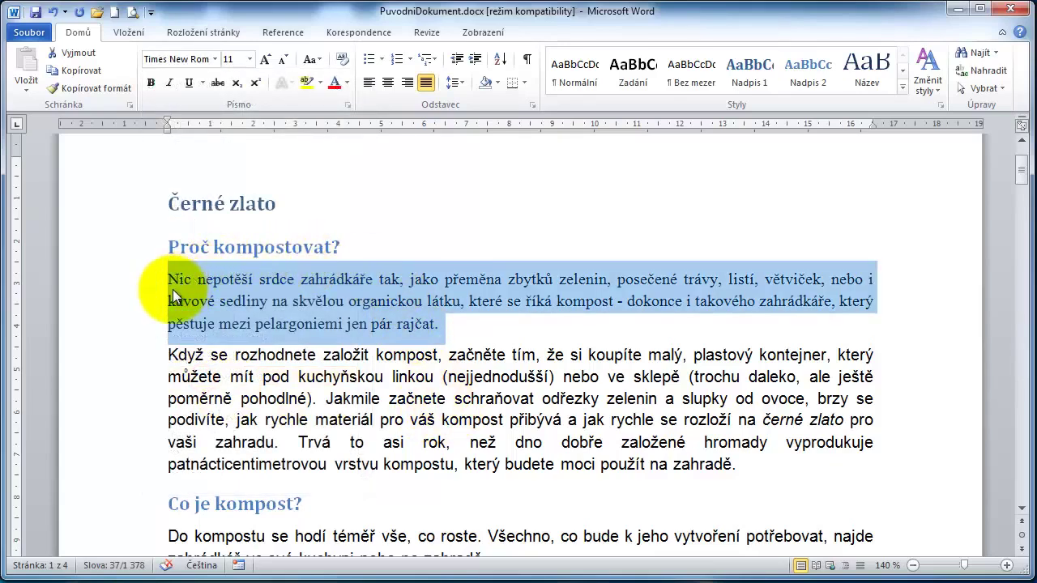
# Check that the first paragraph uses Times New Roman while the second stays Arial
pyautogui.click(387, 301)
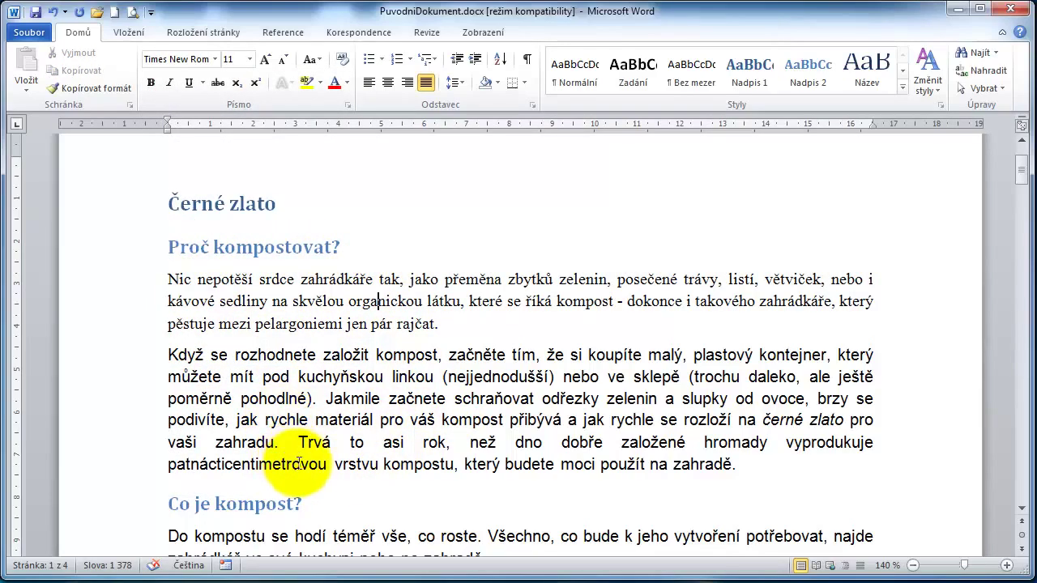
pyautogui.click(171, 279)
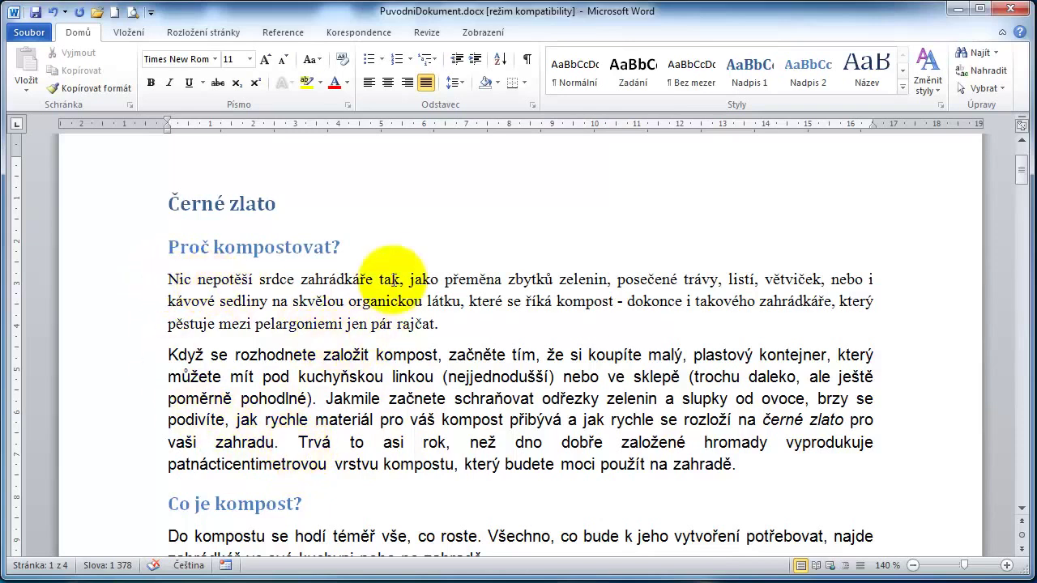
pyautogui.click(386, 355)
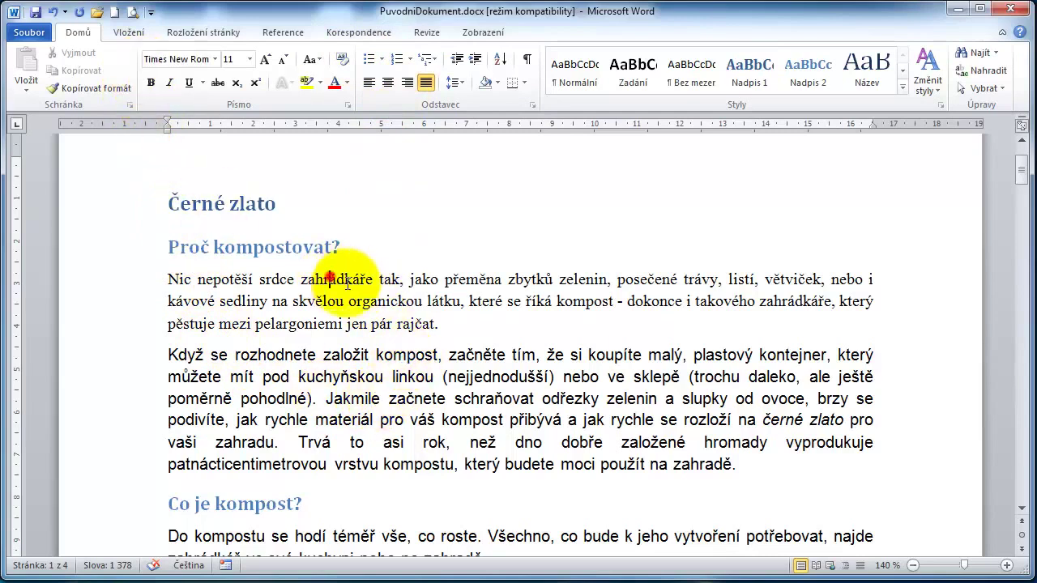
pyautogui.click(330, 279)
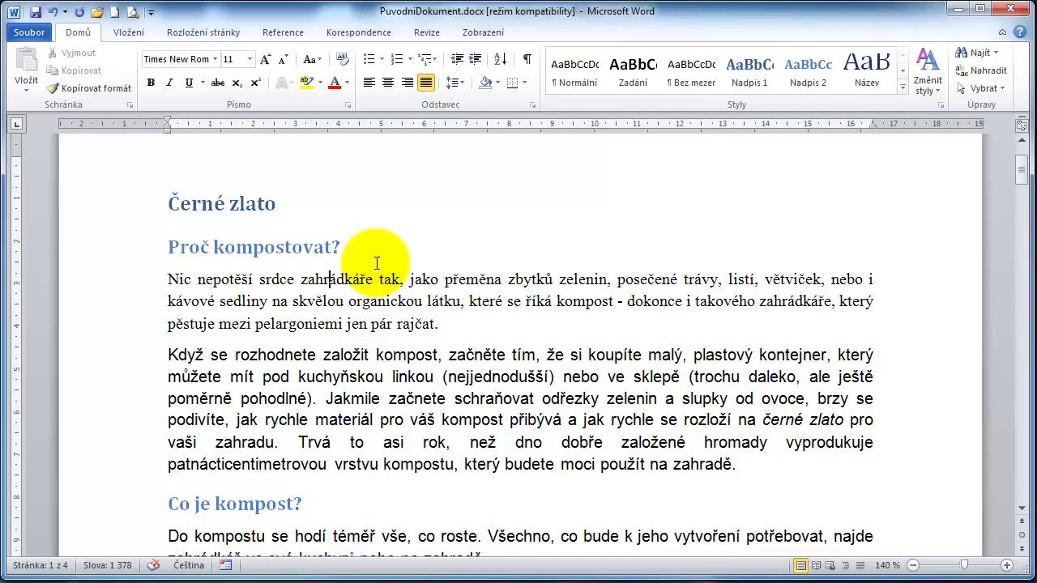
# Reselect the first paragraph and set its font size to 15 pt
pyautogui.doubleClick(132, 281)
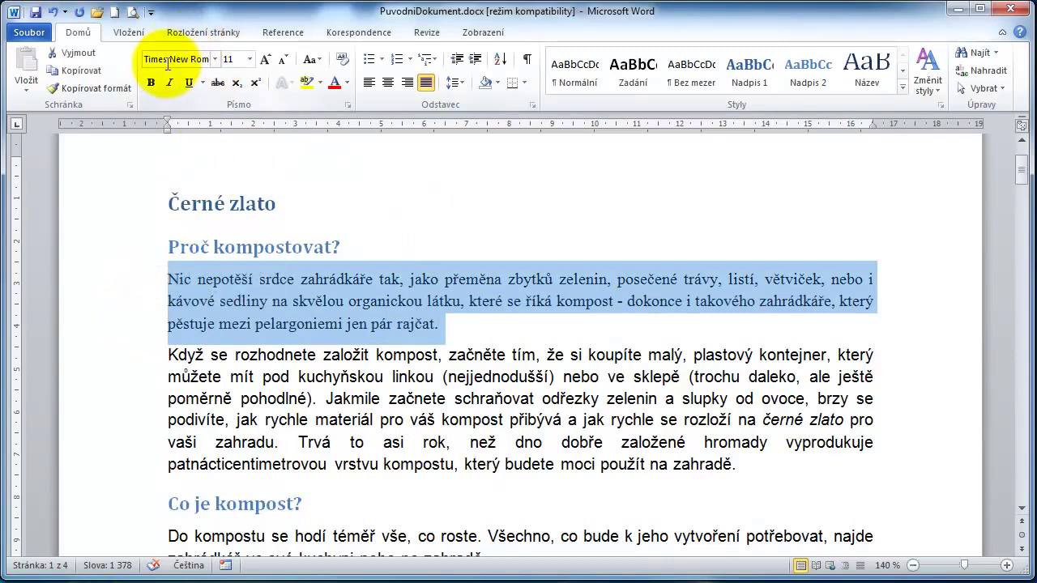
pyautogui.click(250, 61)
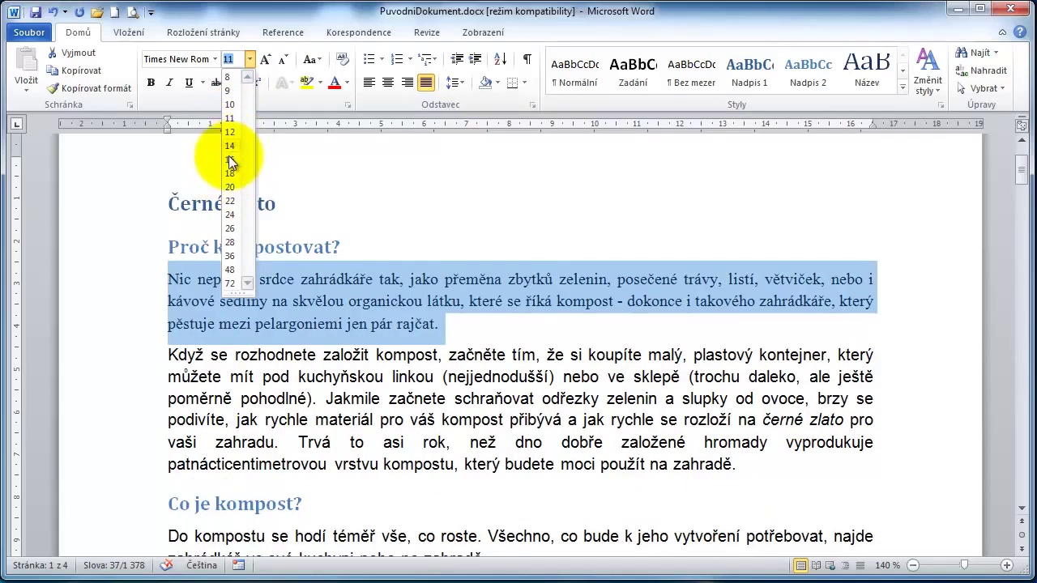
pyautogui.click(233, 60)
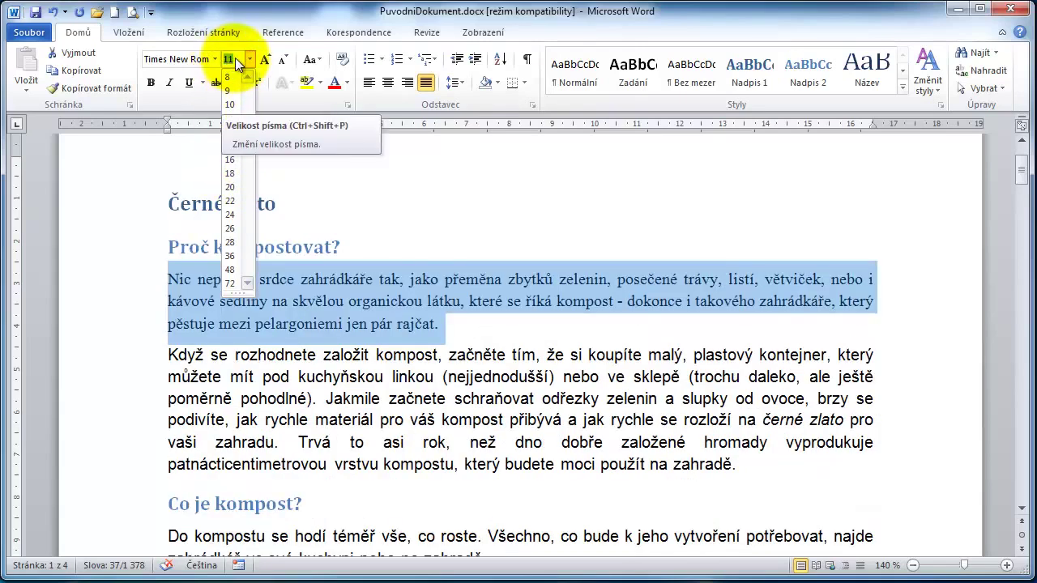
pyautogui.write('15')
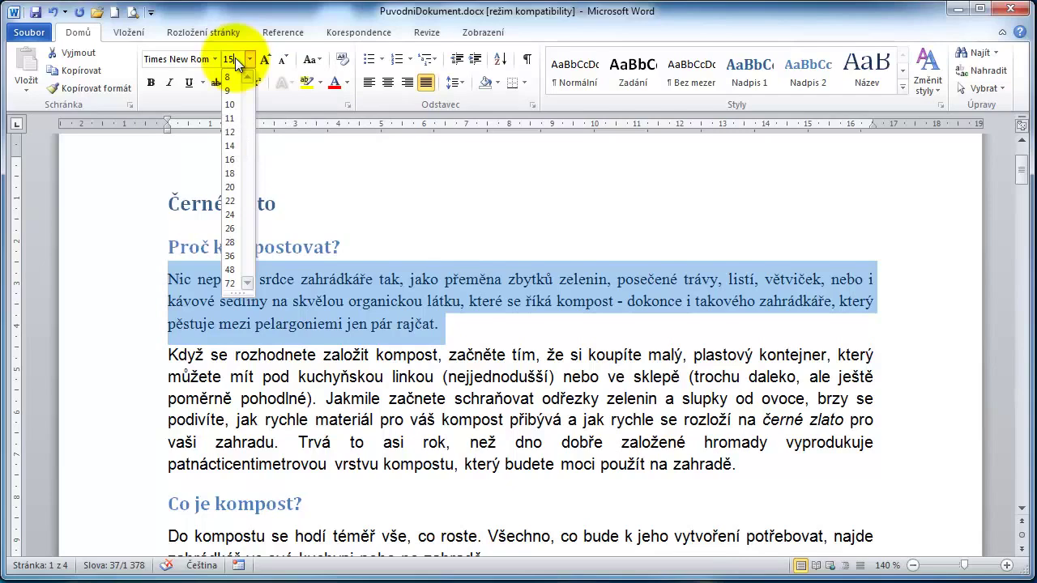
pyautogui.press('Return')
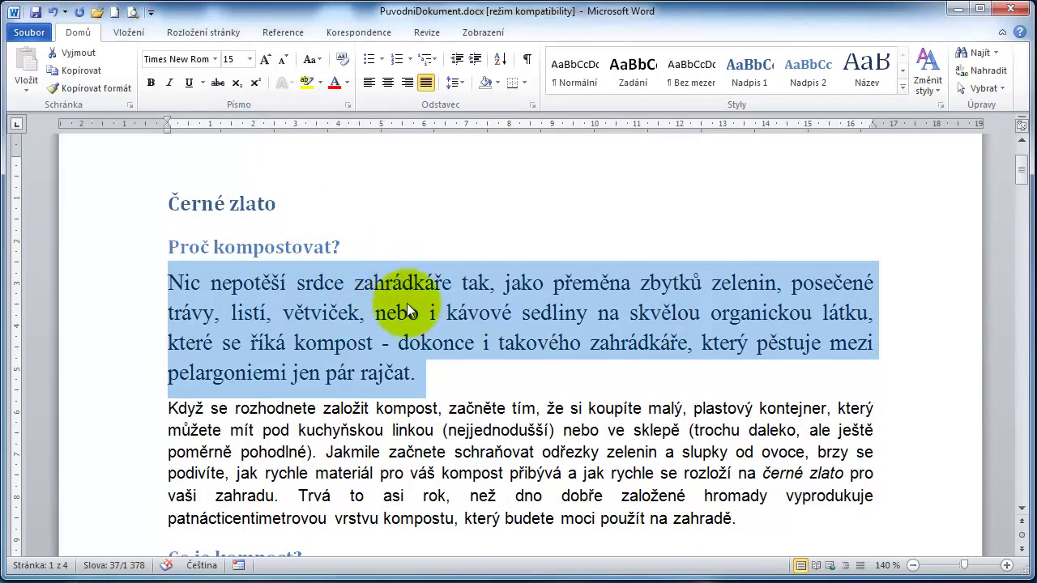
# Grow the paragraph text up to 20 pt, then shrink it back down to 12 pt
pyautogui.click(271, 62)
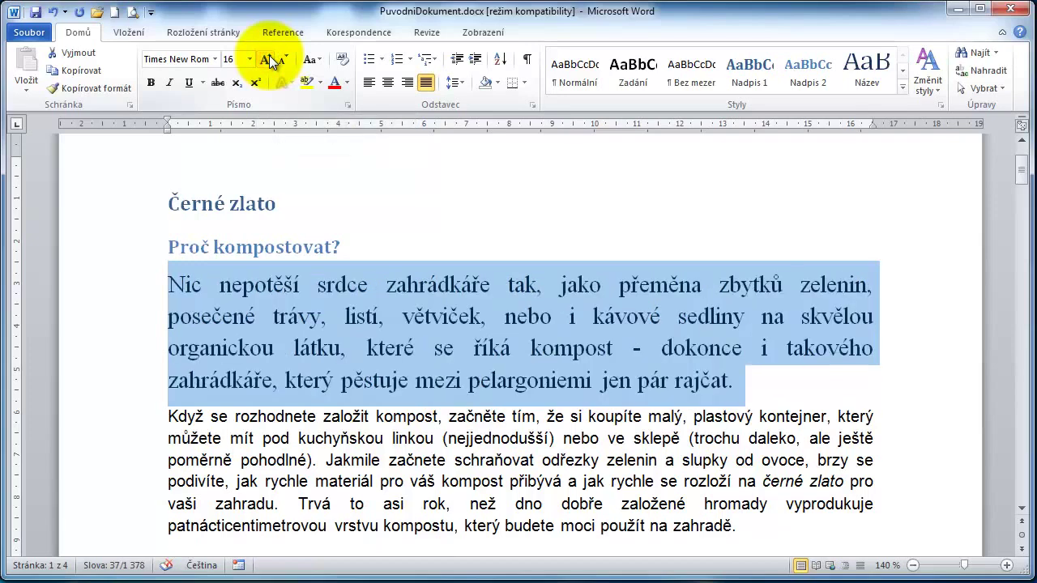
pyautogui.click(272, 63)
pyautogui.click(249, 59)
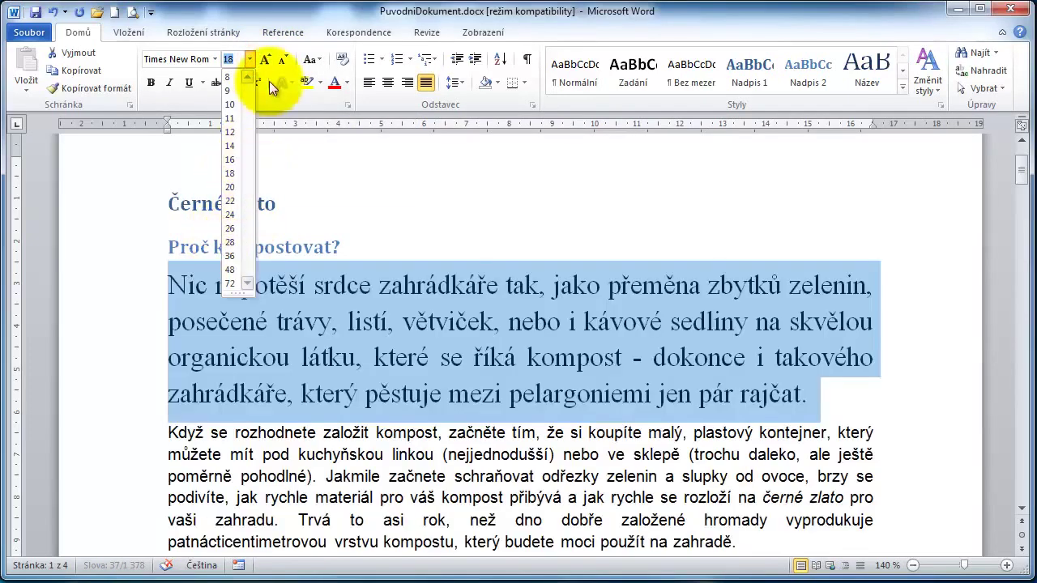
pyautogui.click(266, 60)
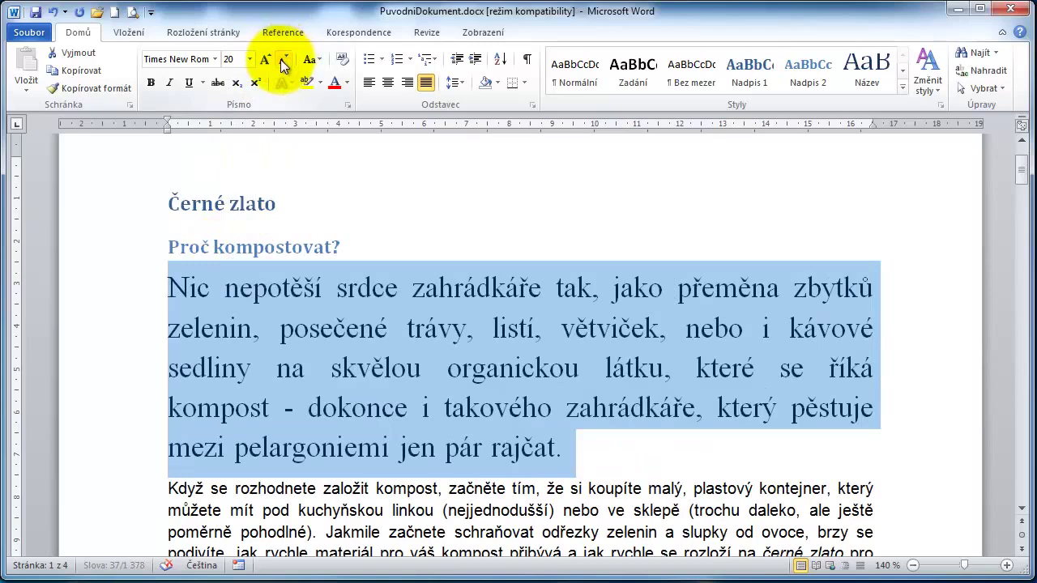
pyautogui.click(284, 65)
pyautogui.click(284, 64)
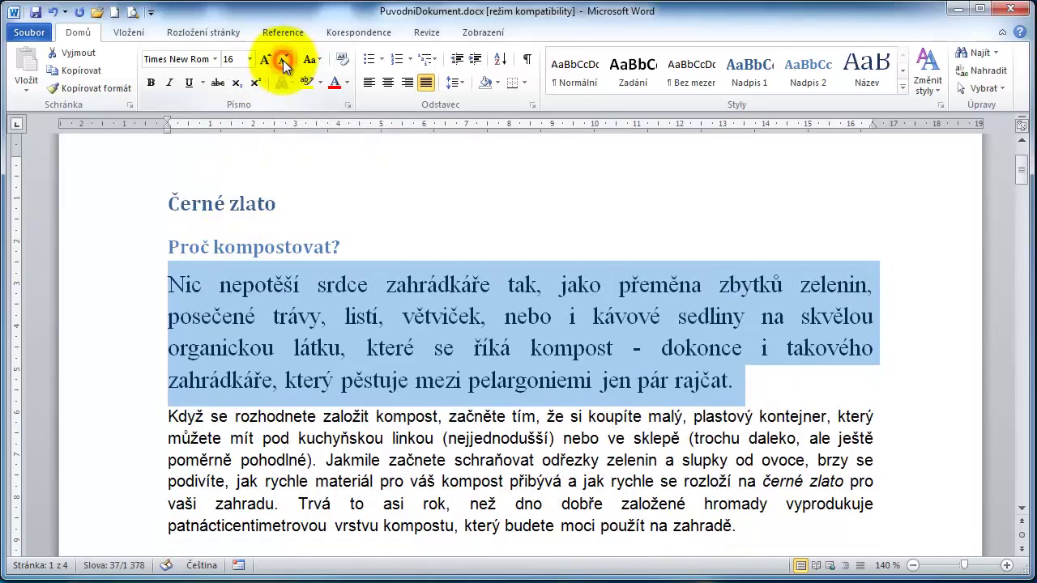
pyautogui.click(284, 64)
pyautogui.click(285, 65)
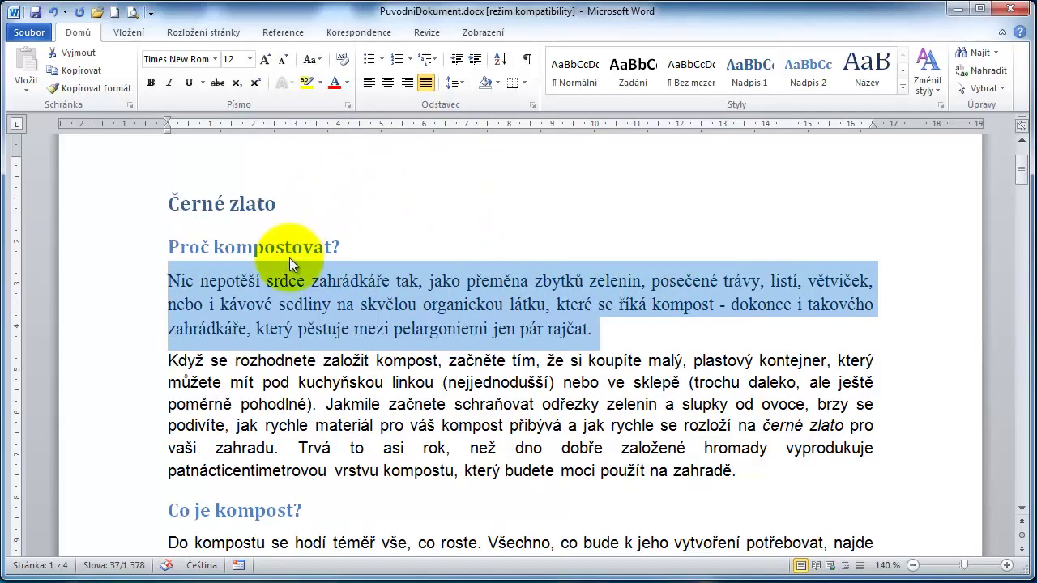
# Make the first paragraph all capitals, then switch it to Sentence case
pyautogui.click(321, 60)
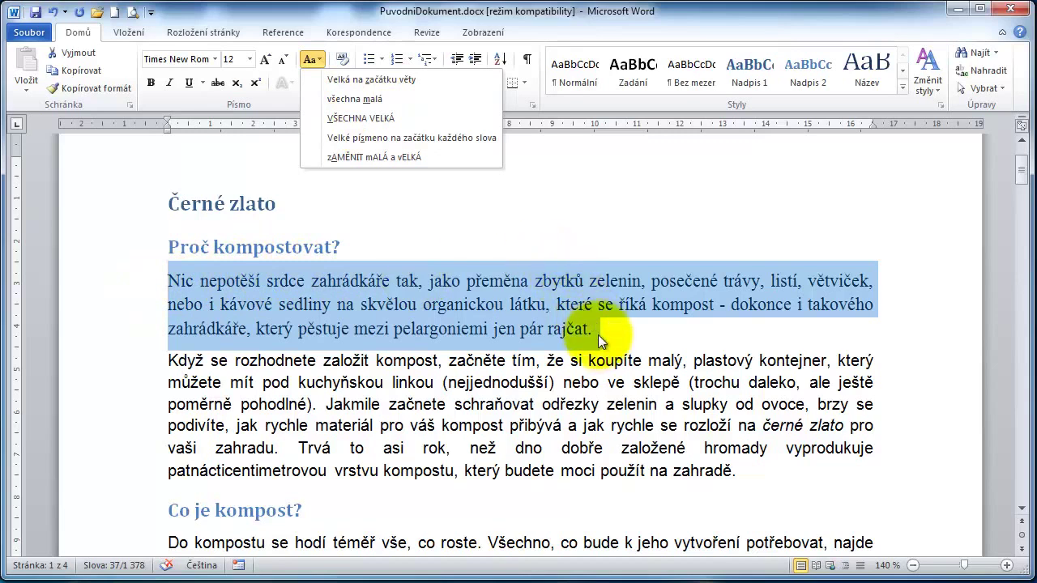
pyautogui.click(382, 118)
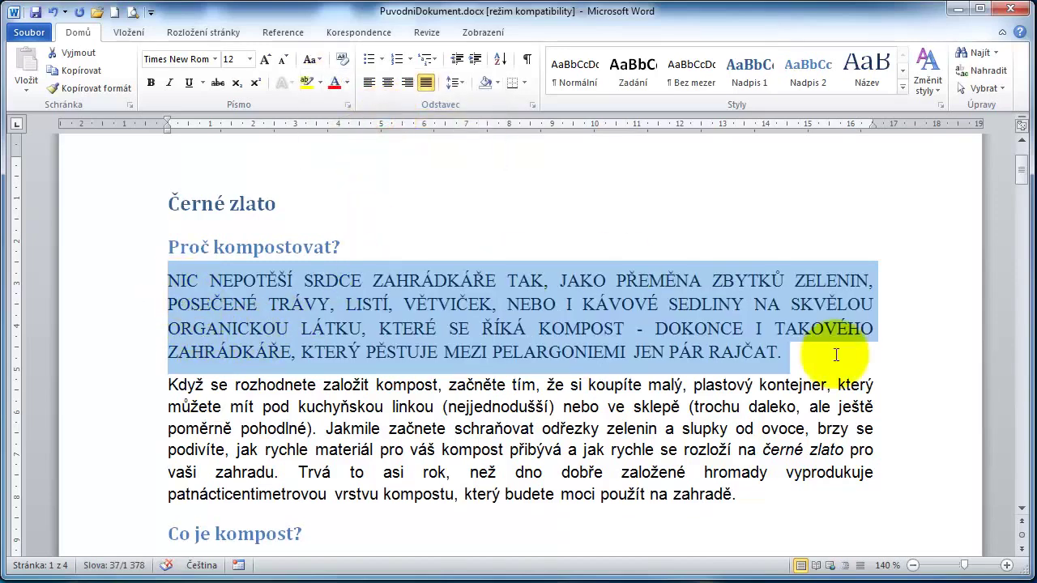
pyautogui.click(317, 59)
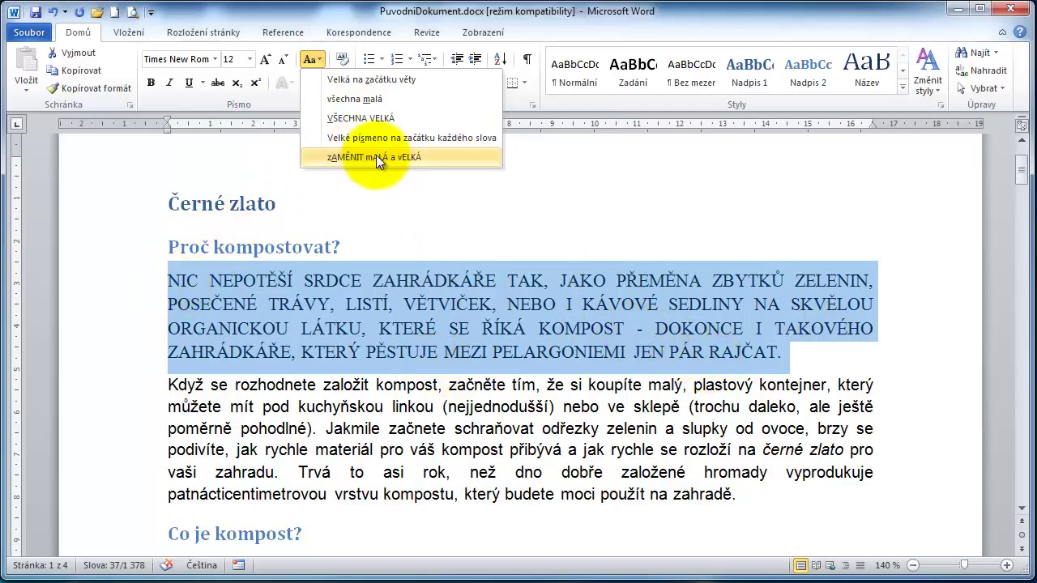
pyautogui.click(340, 79)
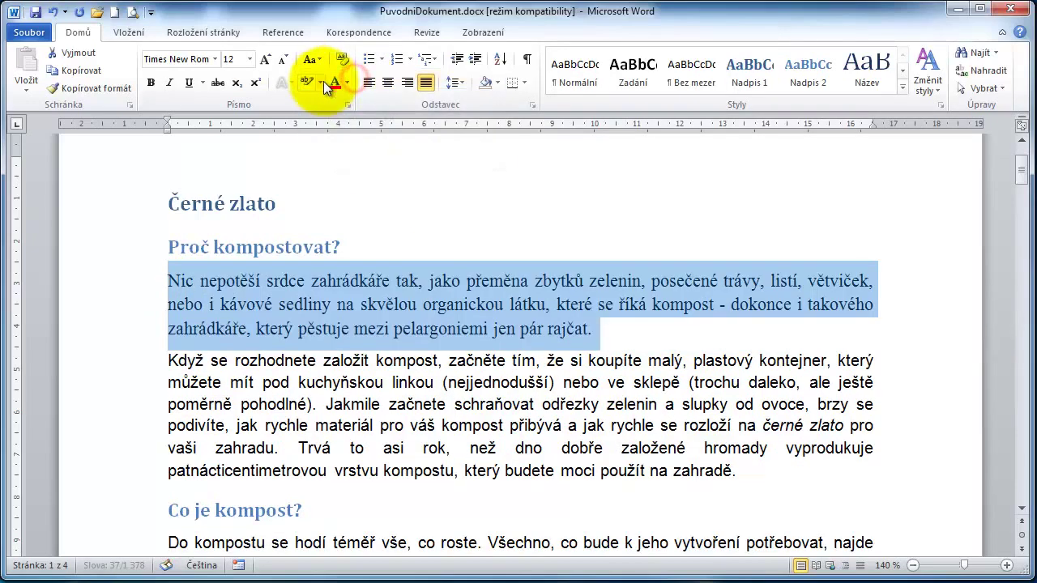
# Apply tOGGLE cASE twice so the paragraph reads normally again
pyautogui.click(310, 59)
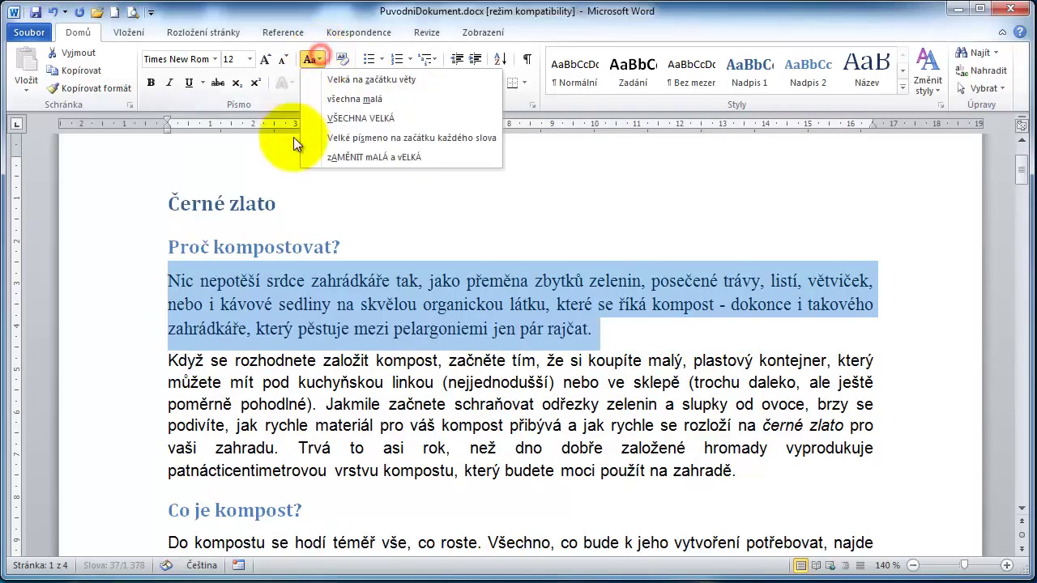
pyautogui.click(375, 156)
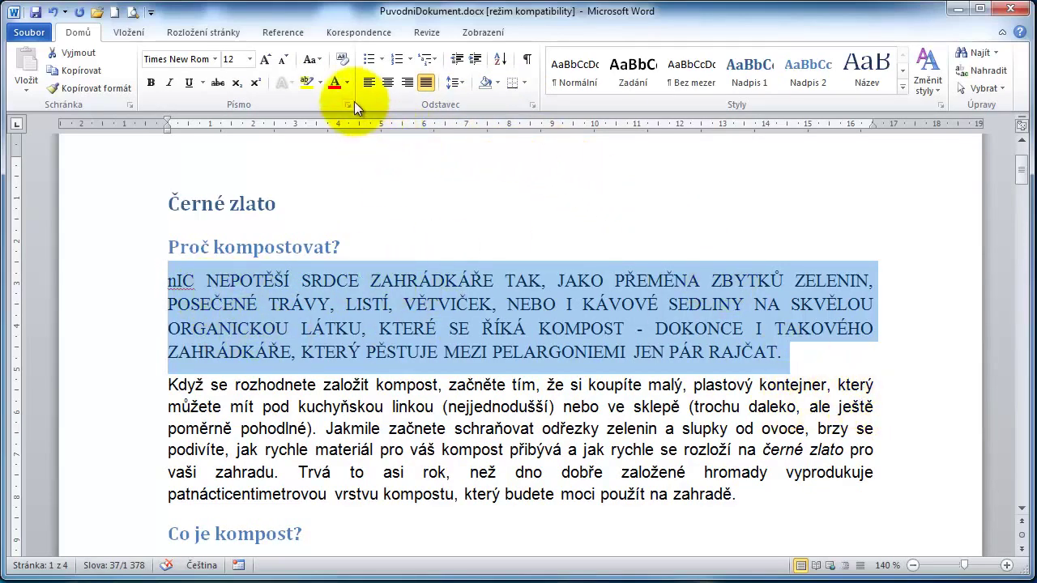
pyautogui.click(317, 63)
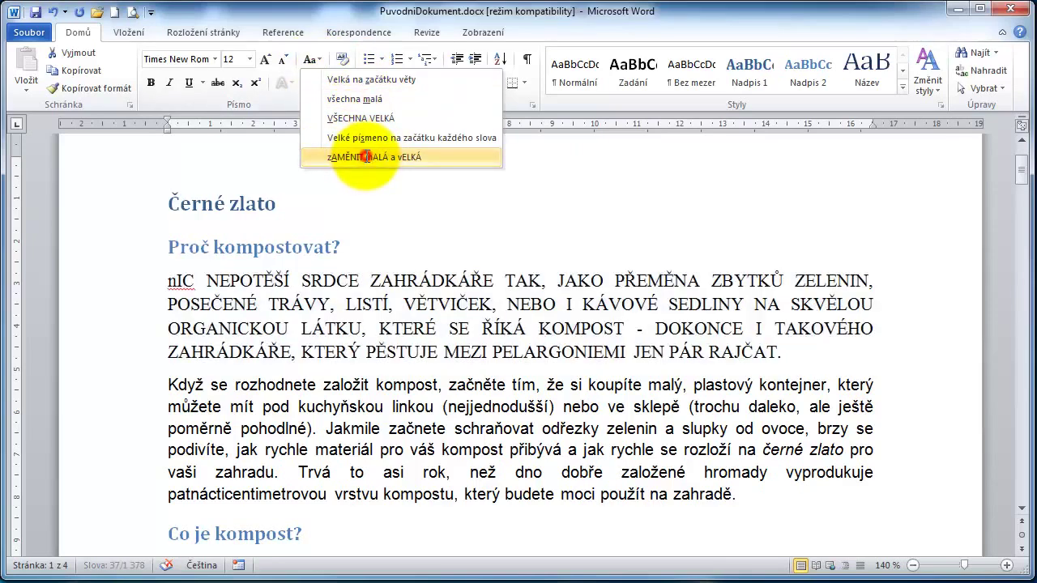
pyautogui.click(365, 156)
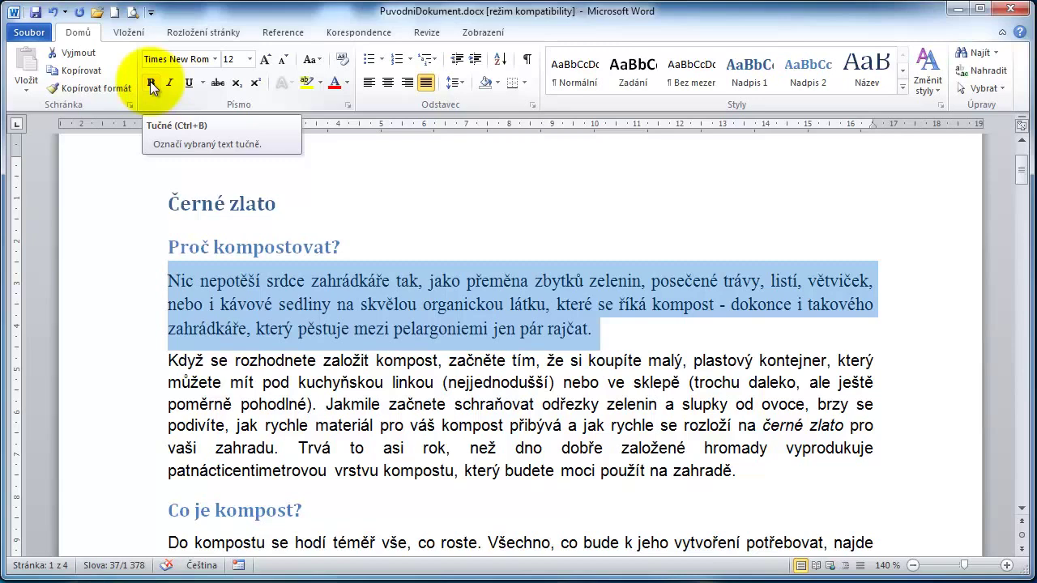
pyautogui.click(151, 84)
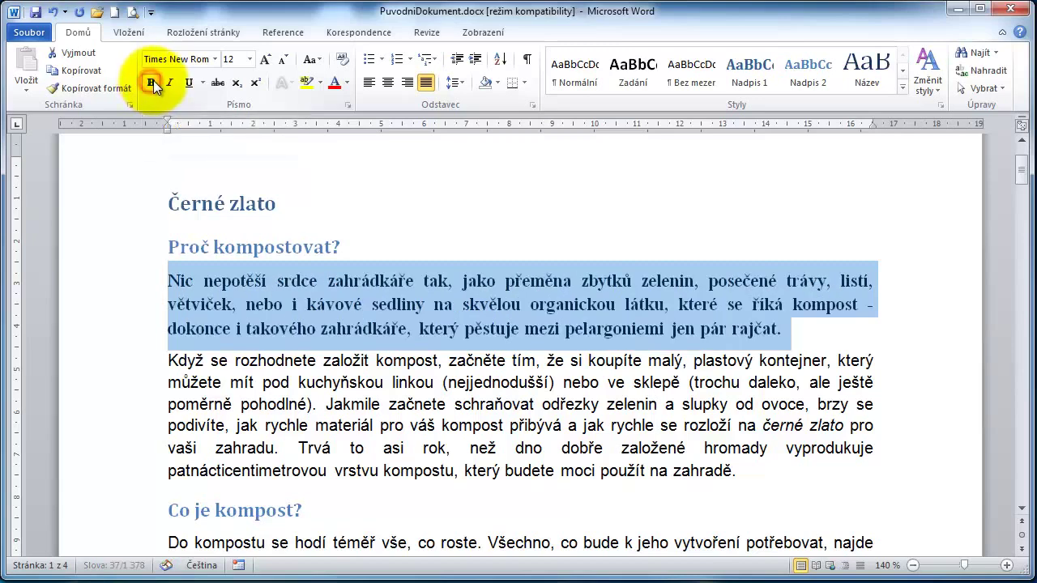
pyautogui.click(426, 359)
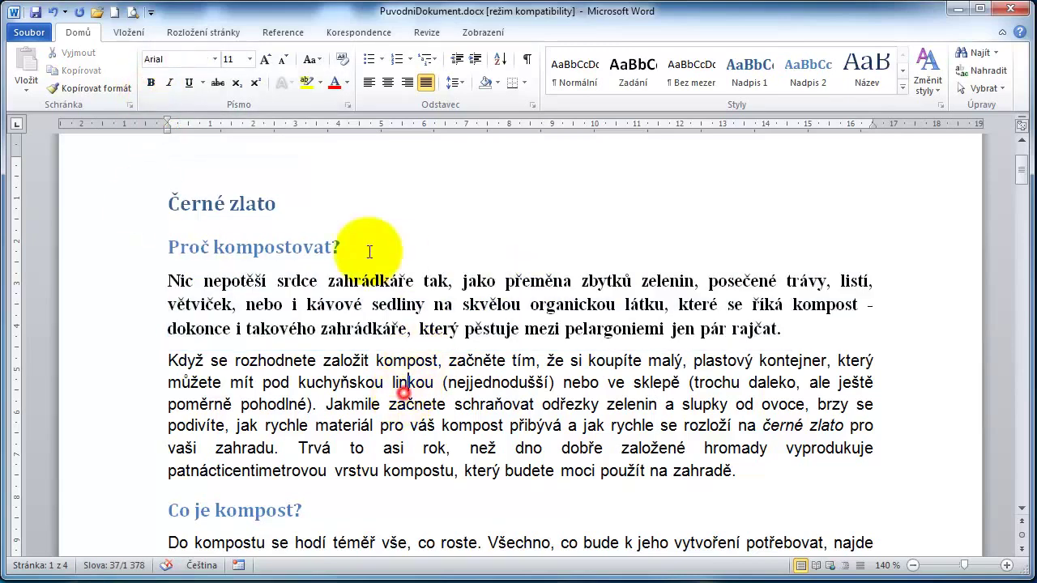
pyautogui.doubleClick(122, 333)
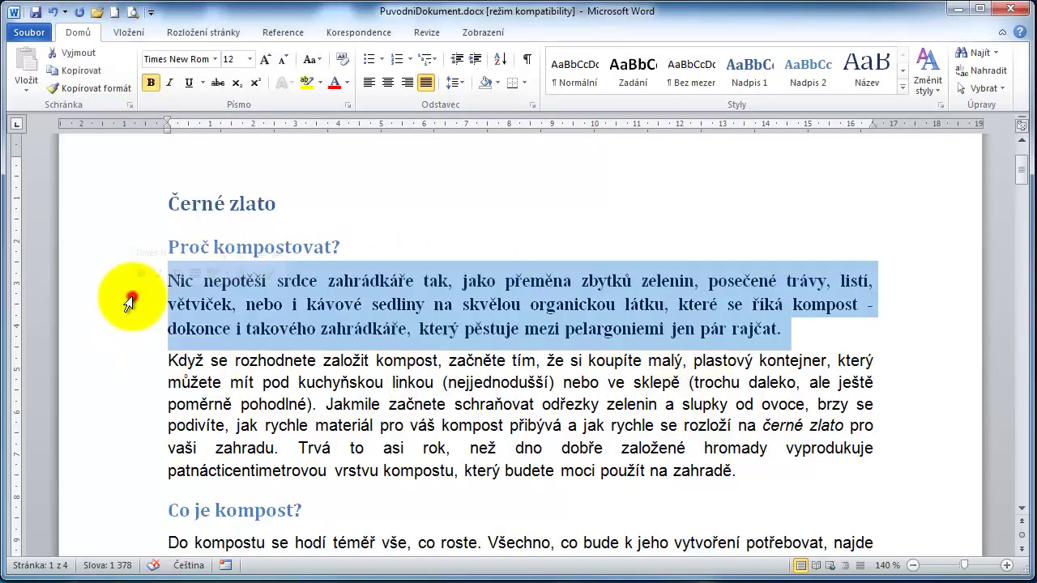
pyautogui.click(171, 84)
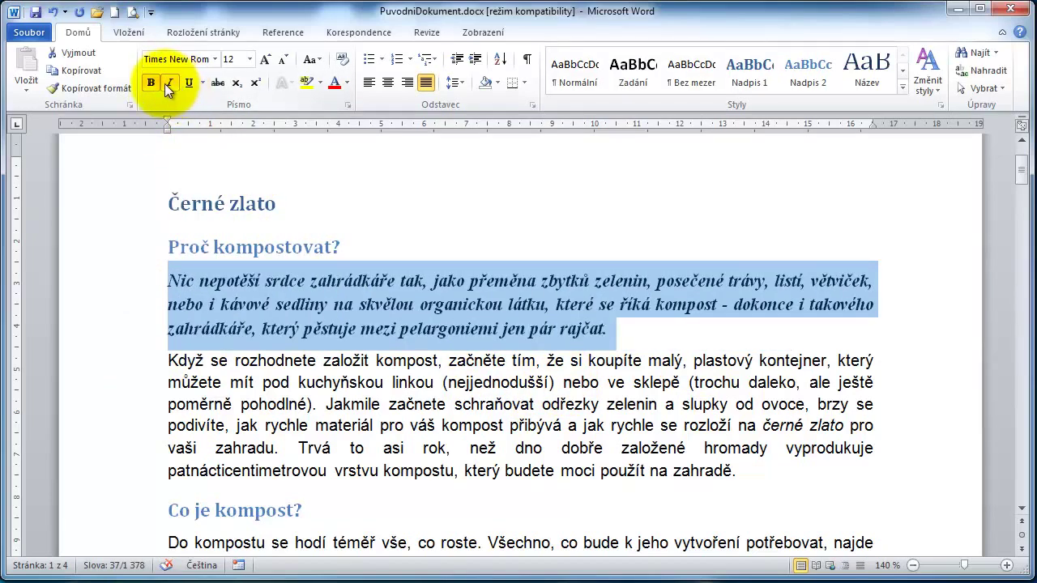
pyautogui.click(170, 83)
pyautogui.click(151, 84)
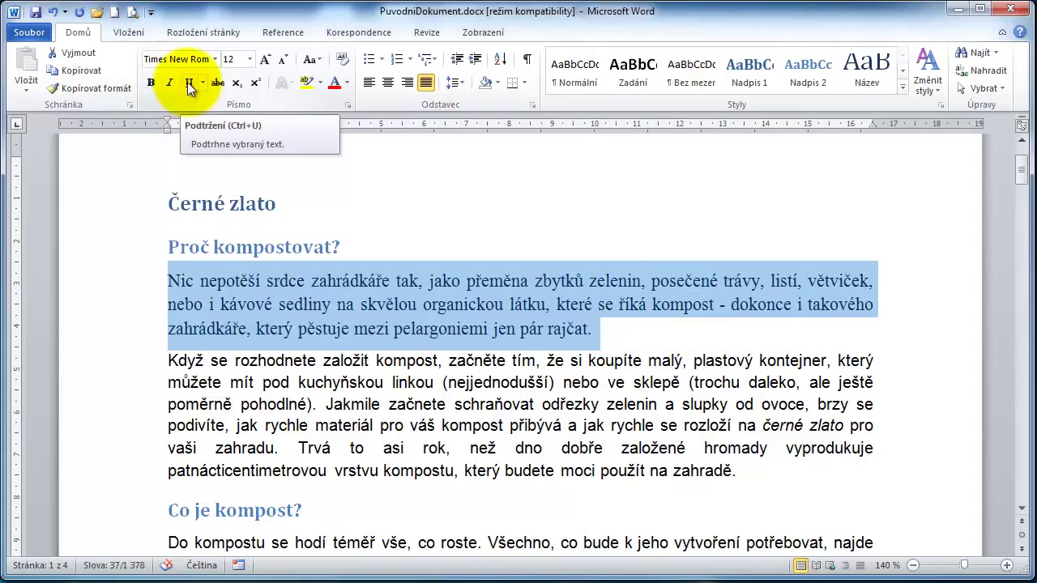
pyautogui.click(189, 84)
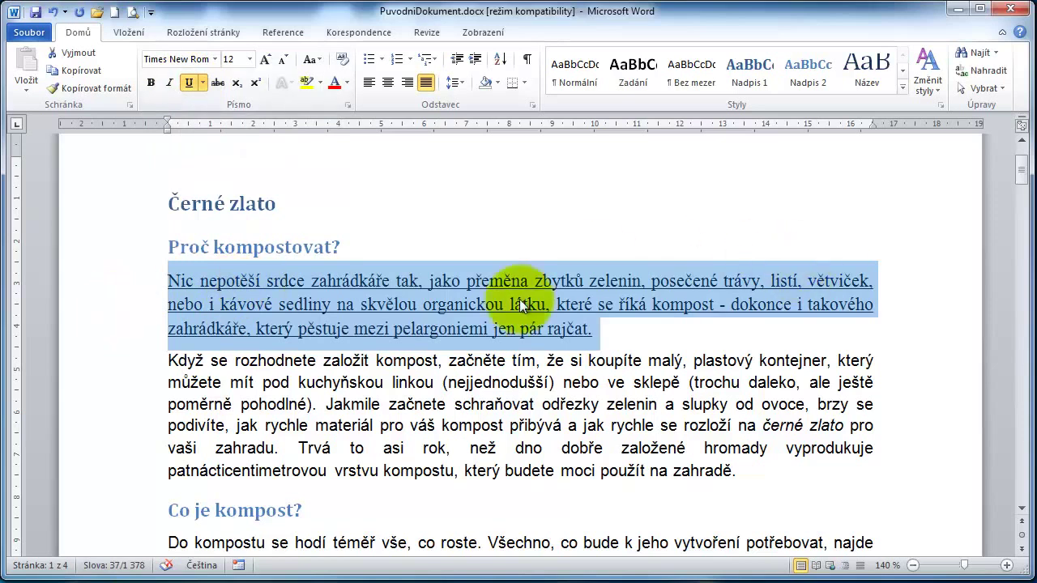
pyautogui.click(187, 83)
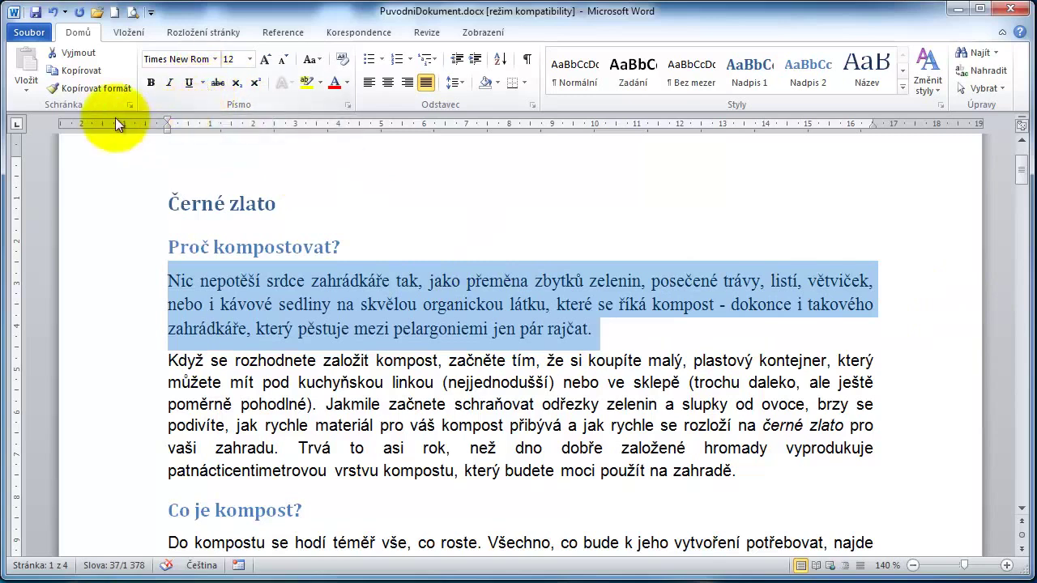
pyautogui.click(204, 81)
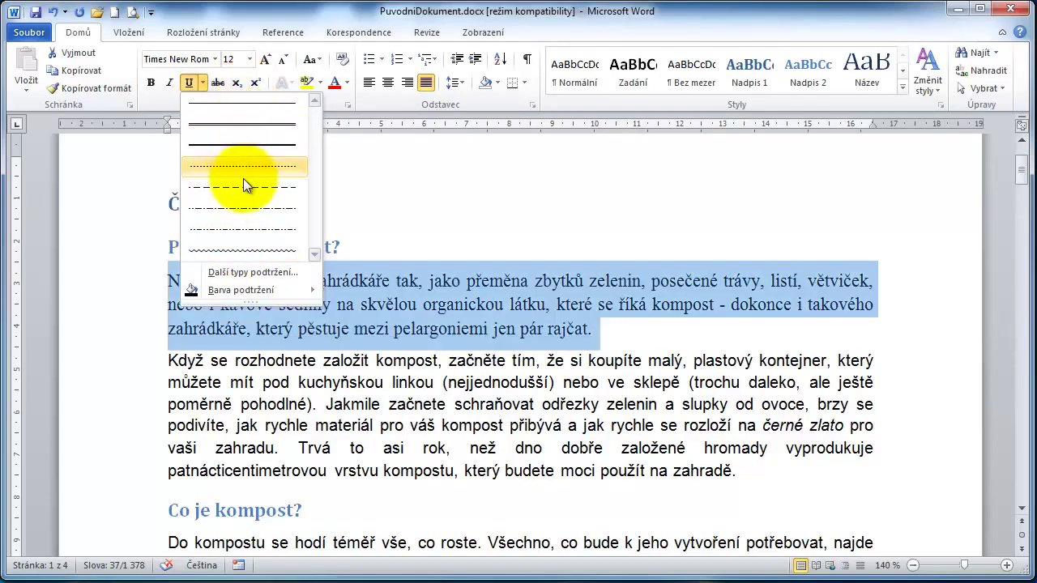
pyautogui.click(203, 78)
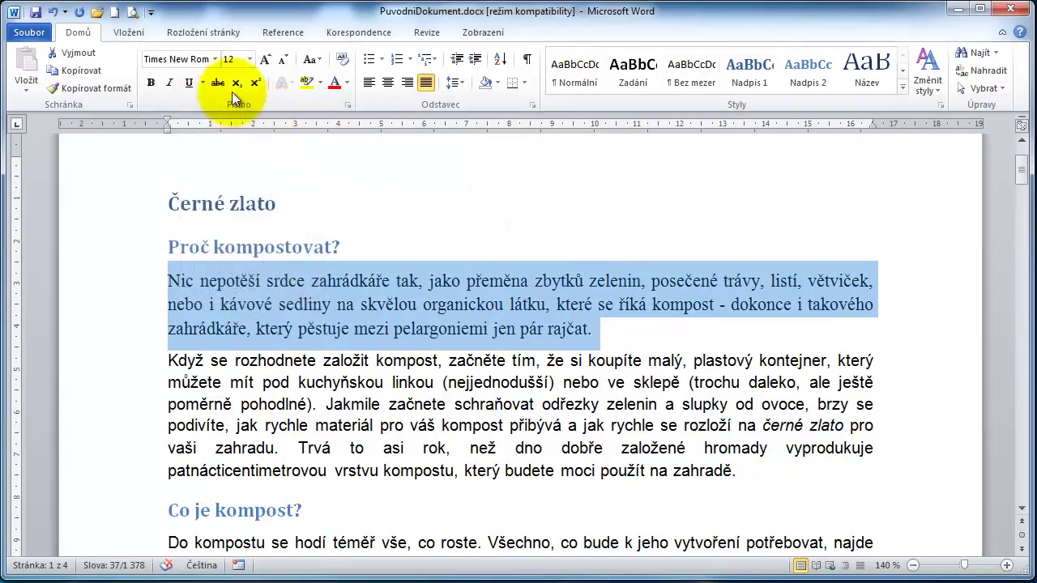
pyautogui.click(219, 86)
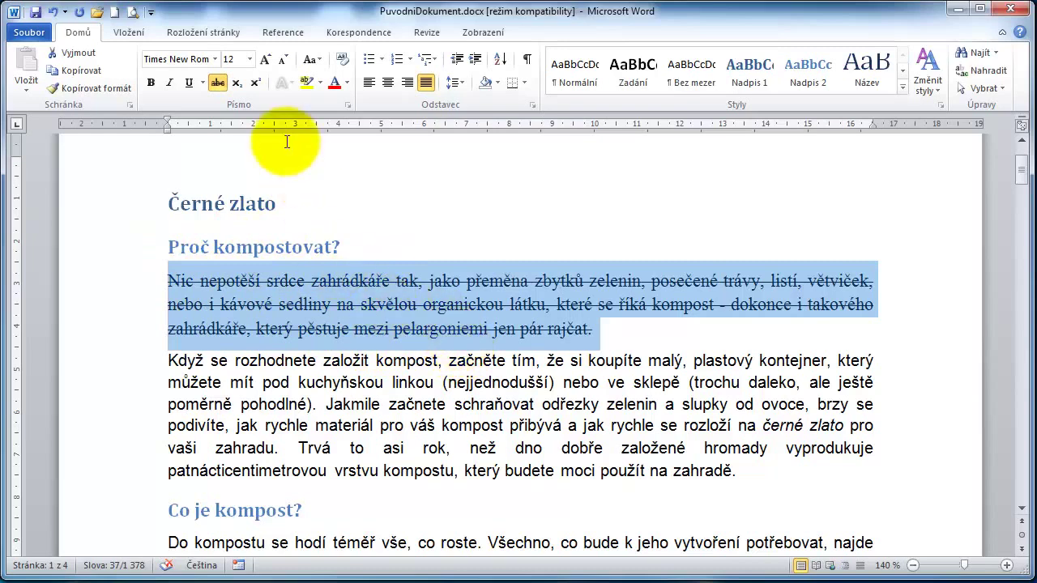
pyautogui.click(219, 88)
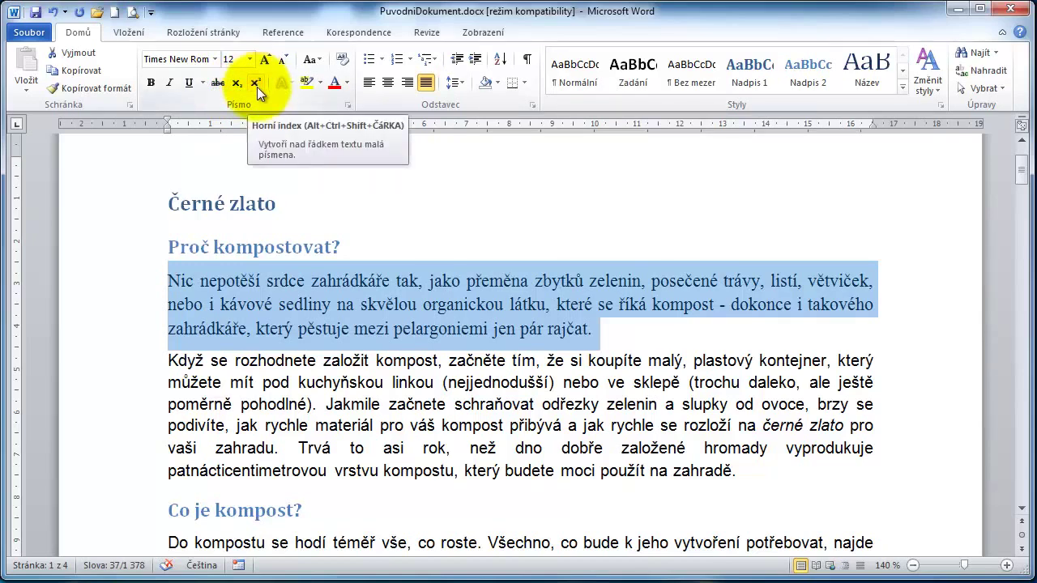
# Type 'm' with a superscript 2 after 'zelenin' to form m²
pyautogui.click(642, 283)
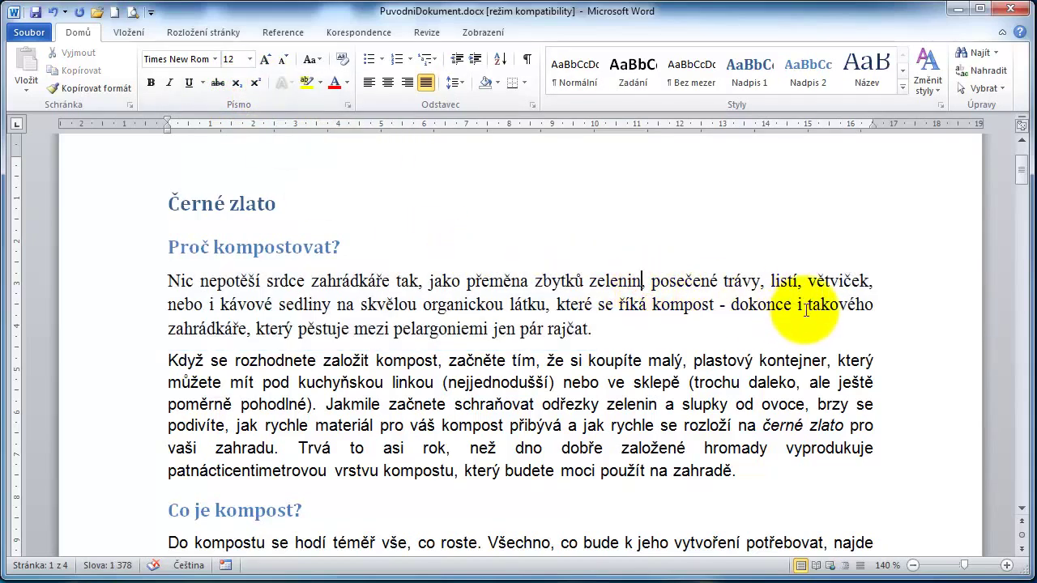
pyautogui.write('m')
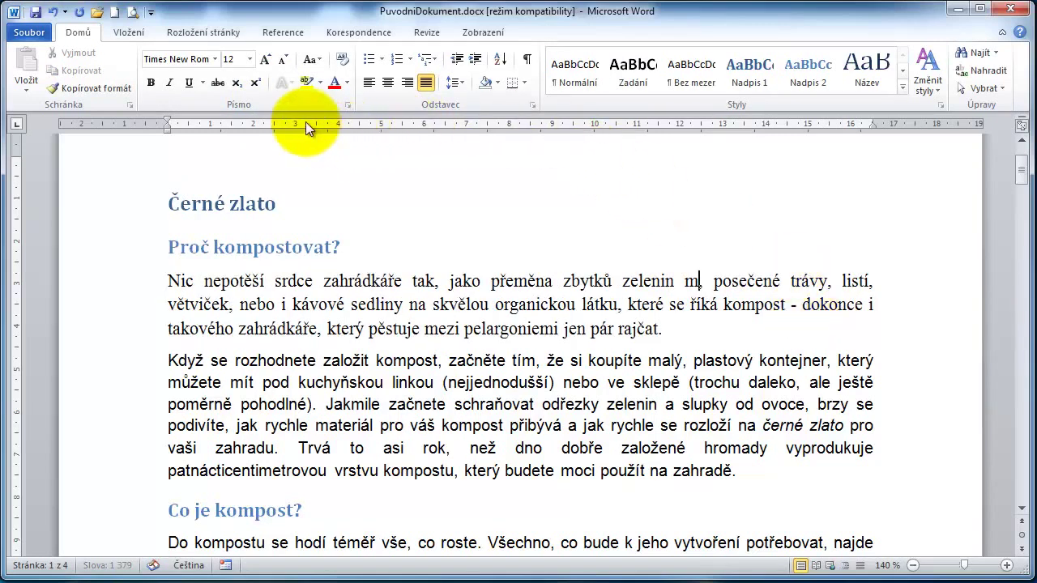
pyautogui.click(256, 85)
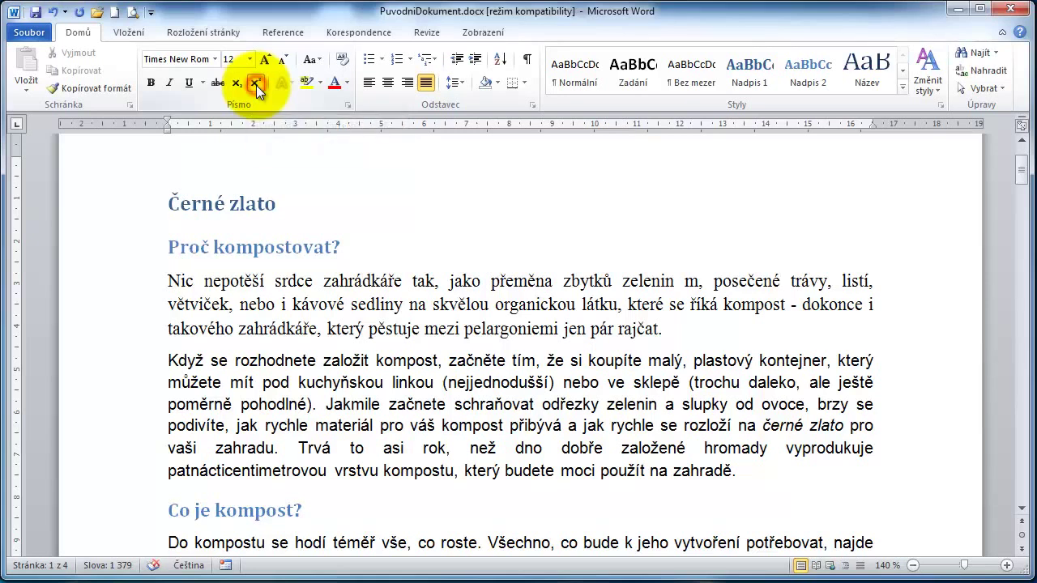
pyautogui.write('2')
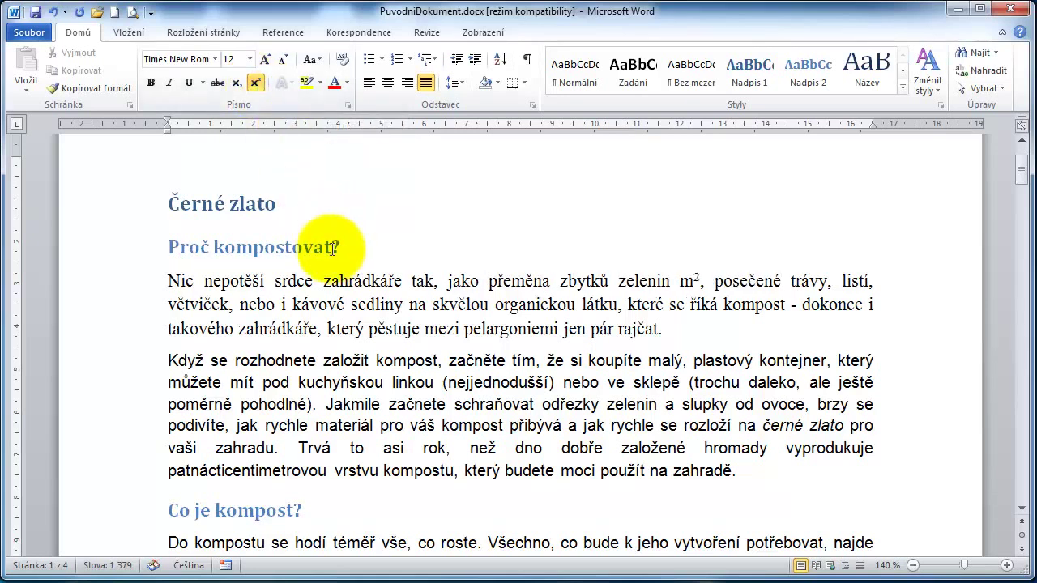
pyautogui.click(254, 84)
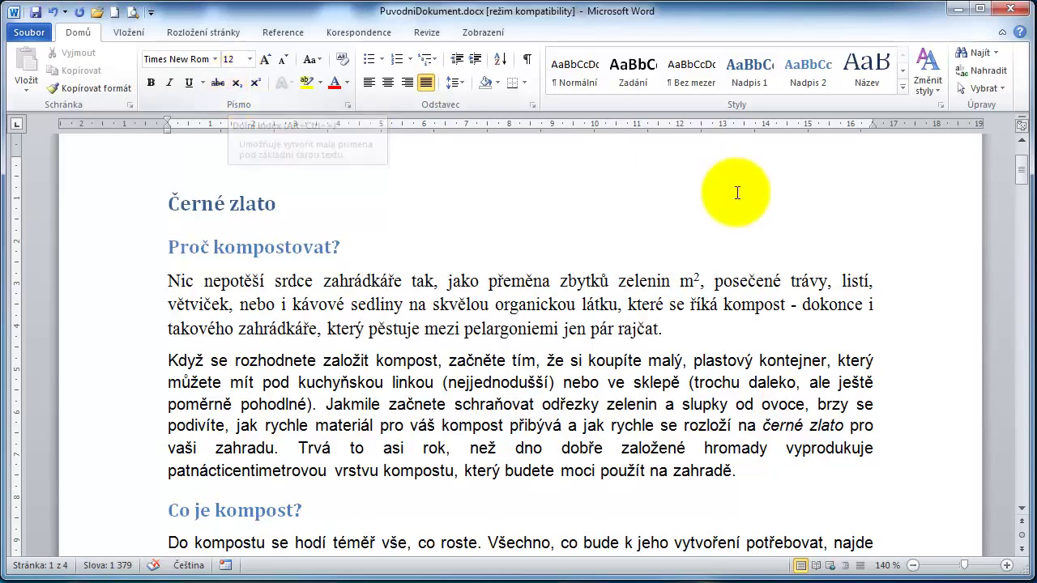
# Delete the stray extra 2 so the text reads 'zelenin m²'
pyautogui.moveTo(694, 281); pyautogui.dragTo(699, 282)
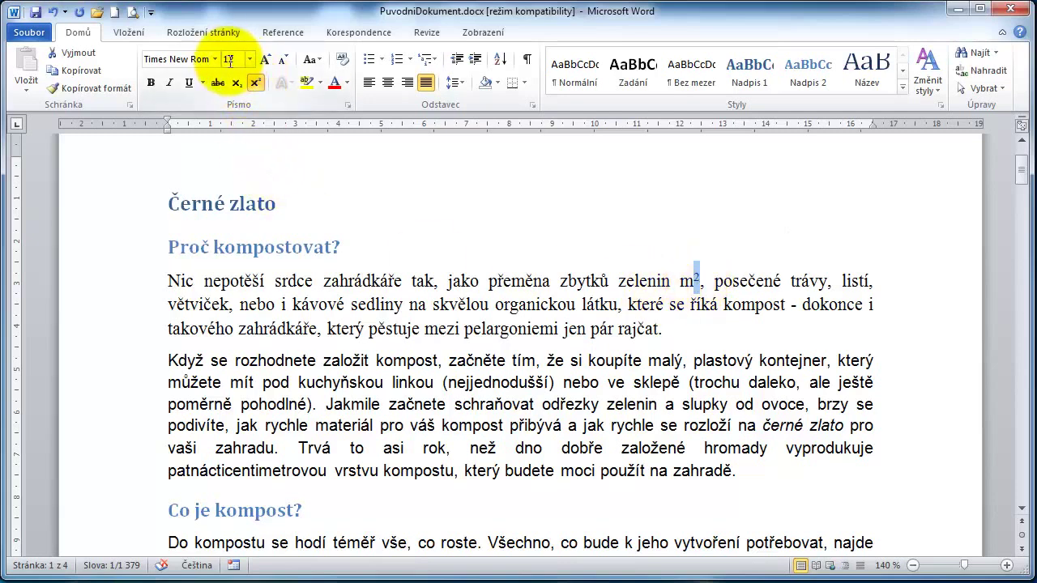
pyautogui.click(680, 279)
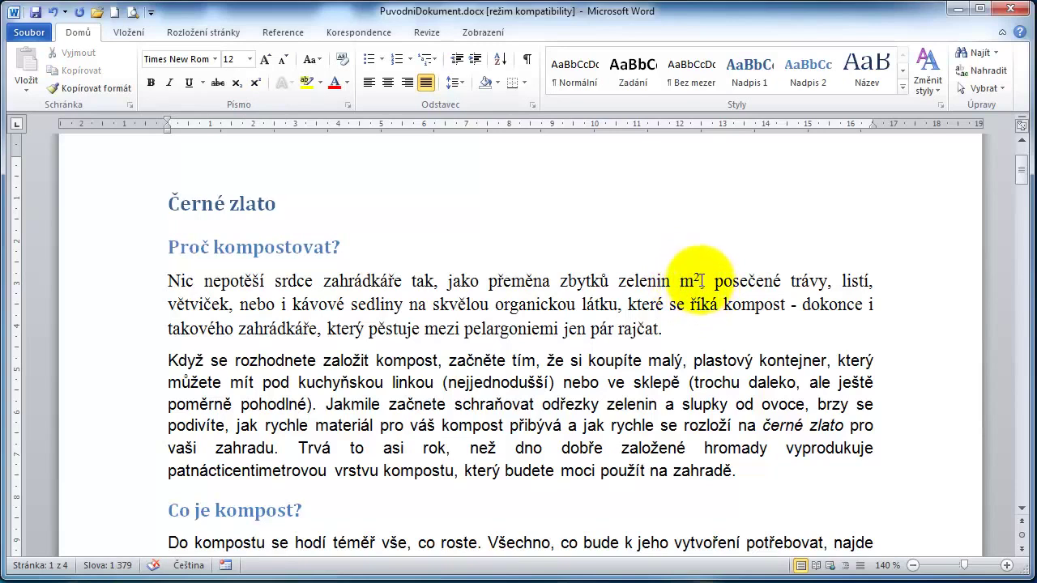
pyautogui.click(698, 281)
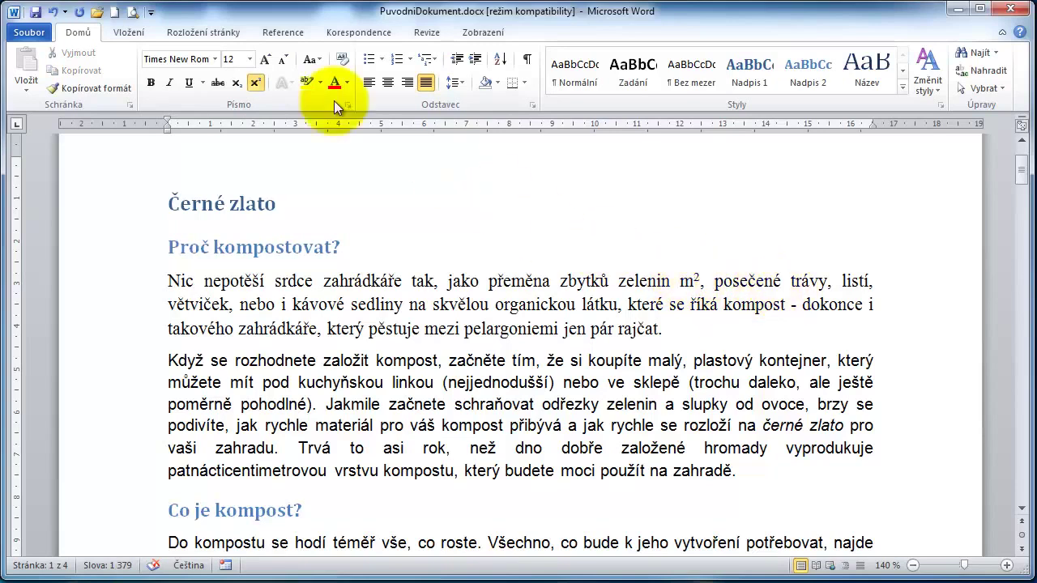
pyautogui.click(263, 82)
pyautogui.write('2')
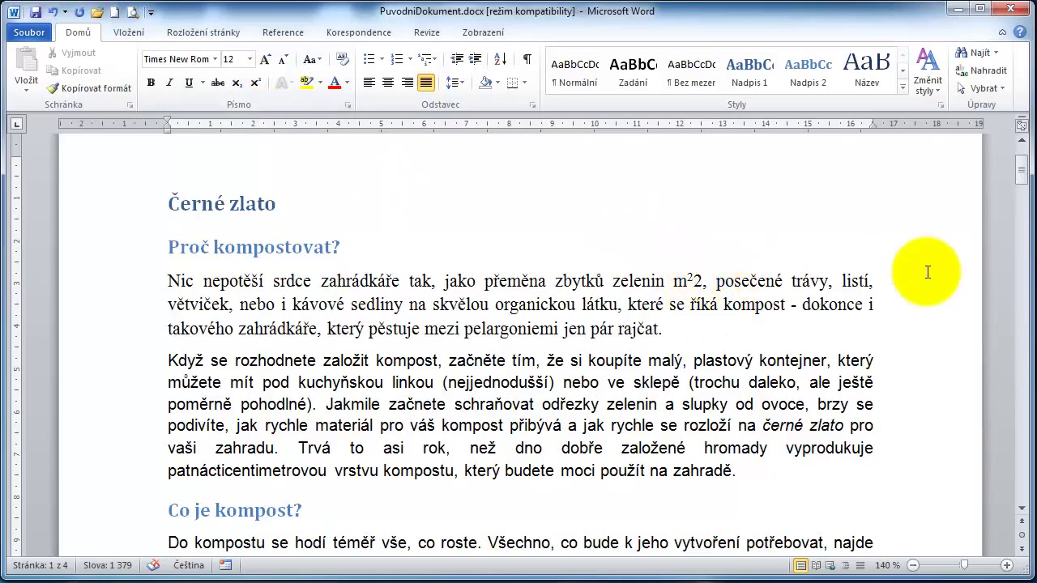
pyautogui.moveTo(694, 279); pyautogui.dragTo(686, 280)
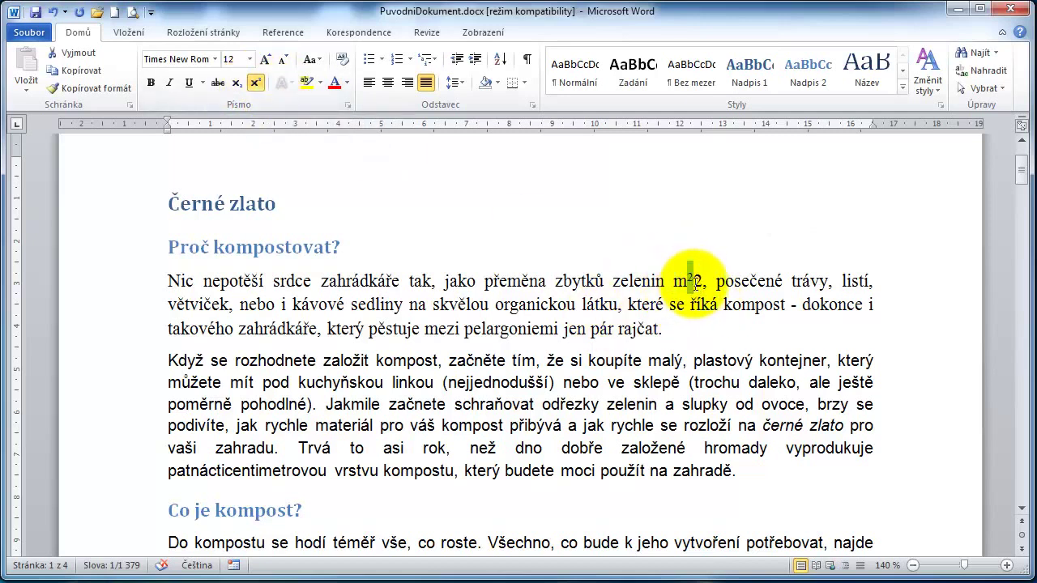
pyautogui.click(691, 278)
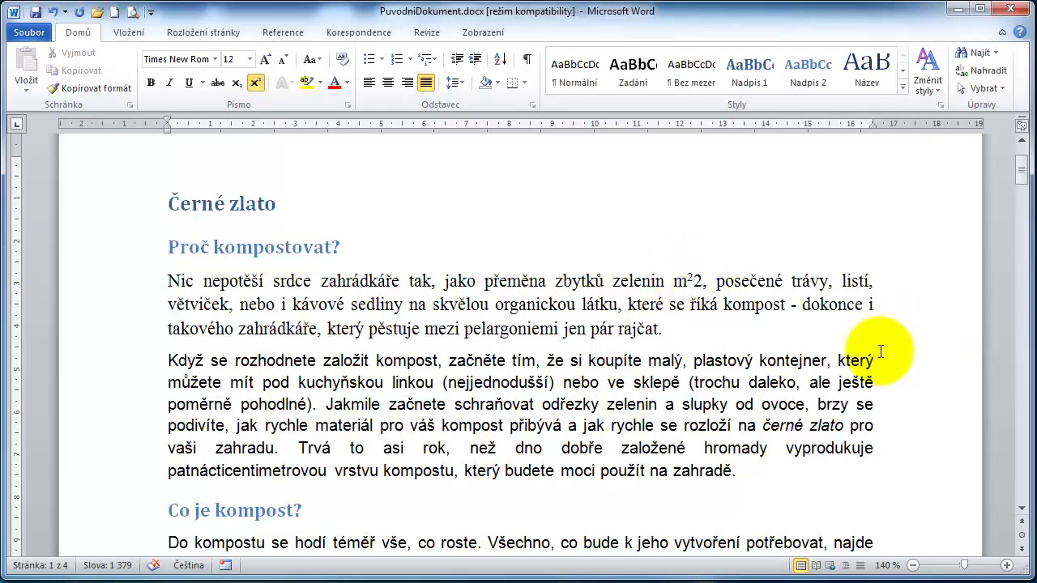
pyautogui.press('Delete')
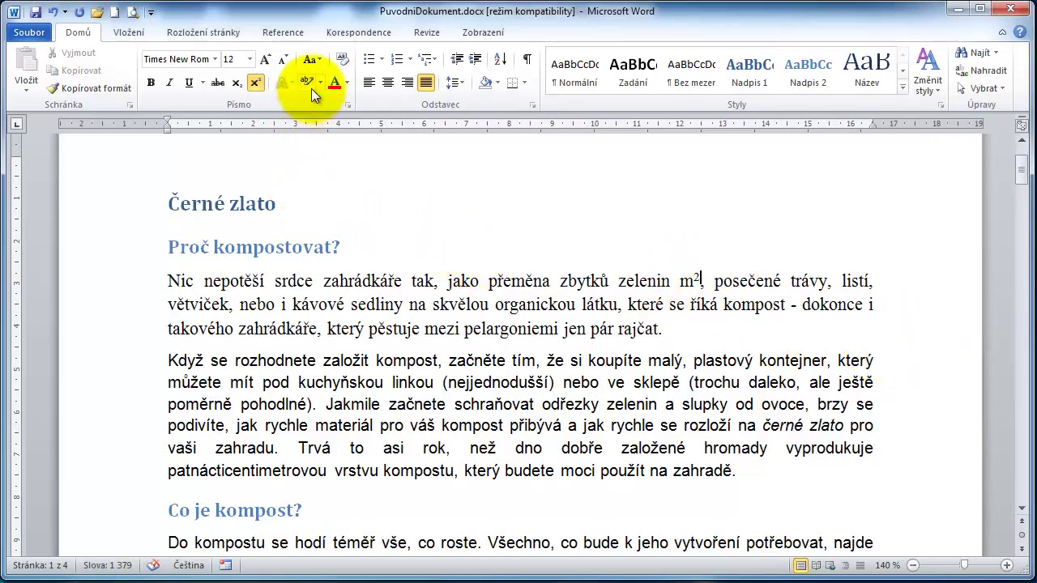
# Select the whole first paragraph and open the font colour choices
pyautogui.click(168, 281)
pyautogui.moveTo(167, 281); pyautogui.dragTo(663, 329)
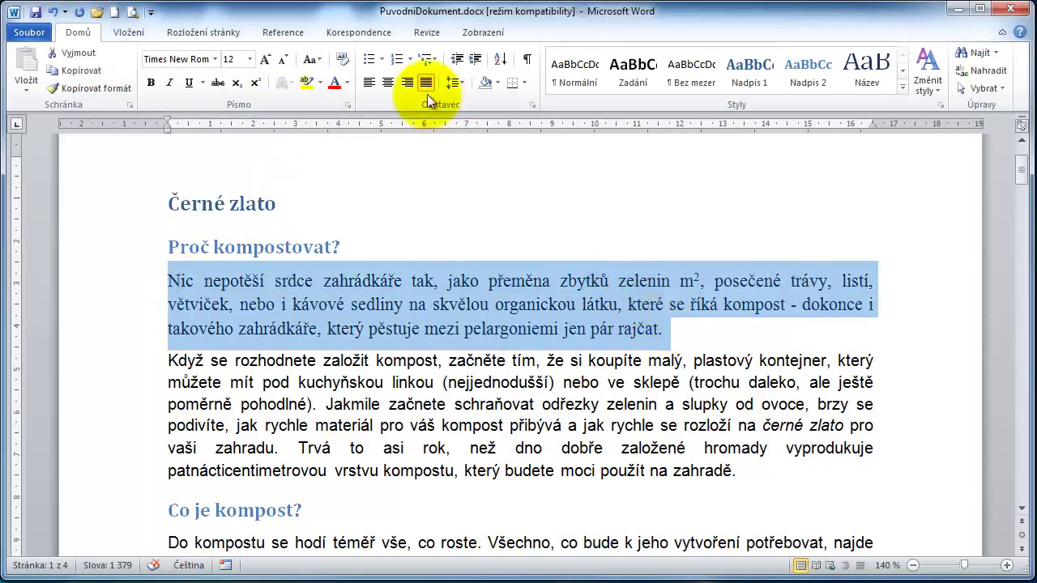
pyautogui.click(347, 83)
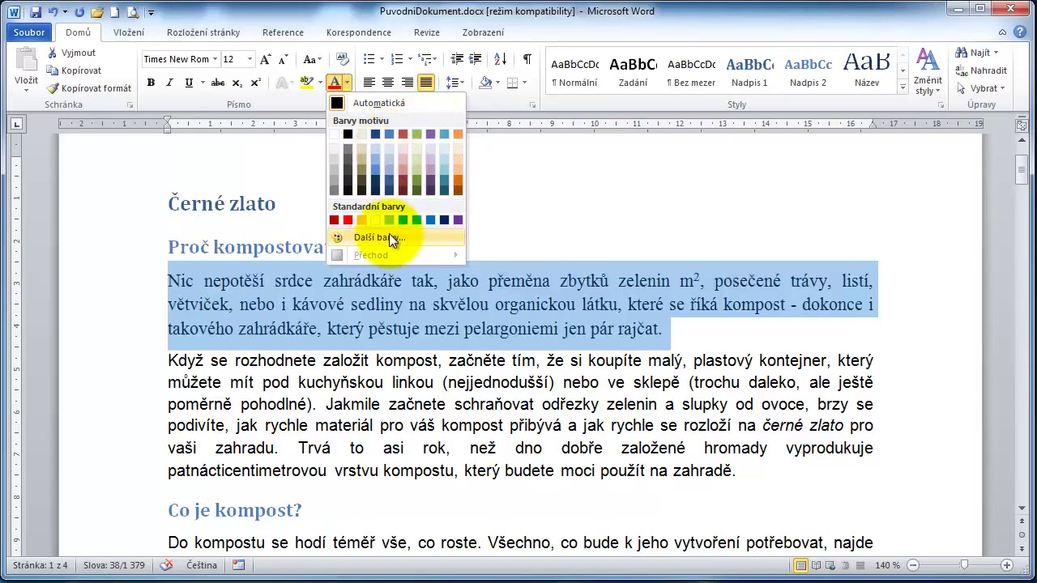
# Mix a custom magenta (RGB 182, 26, 130) and apply it to the first paragraph
pyautogui.click(378, 237)
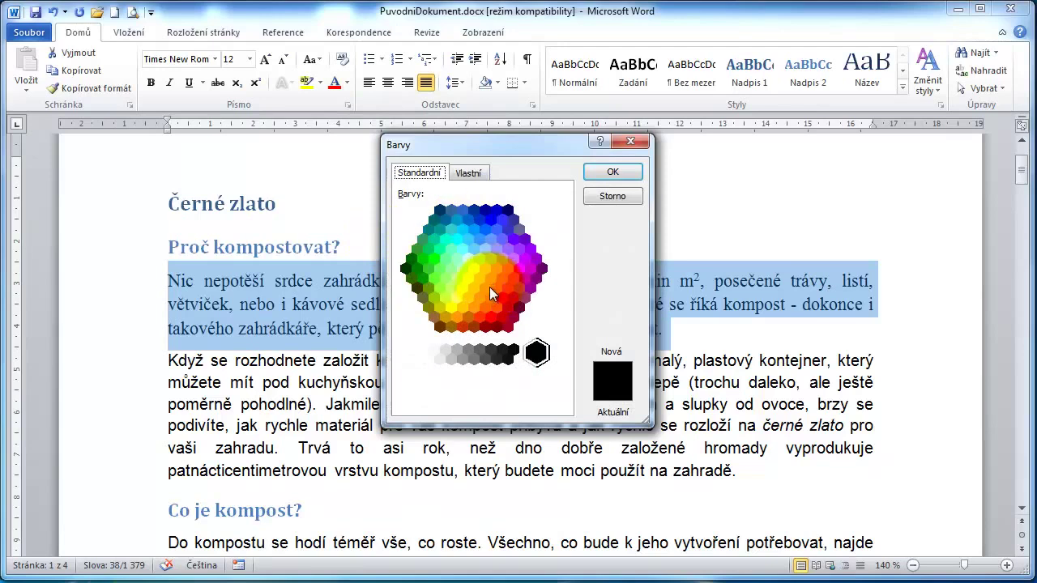
pyautogui.click(475, 175)
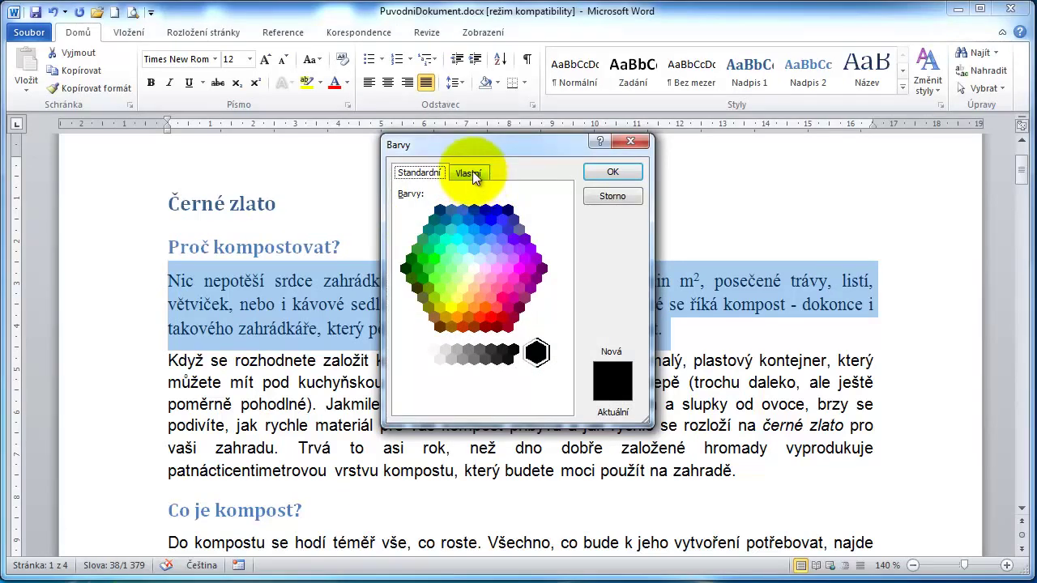
pyautogui.click(405, 241)
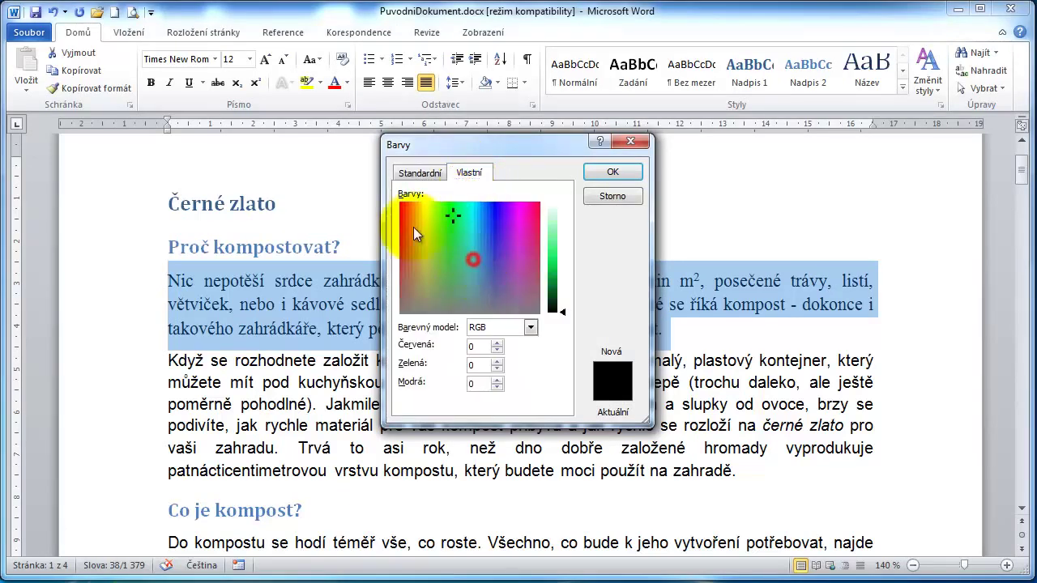
pyautogui.moveTo(456, 236)
pyautogui.mouseDown()
pyautogui.moveTo(469, 248)
pyautogui.moveTo(518, 234)
pyautogui.mouseUp()
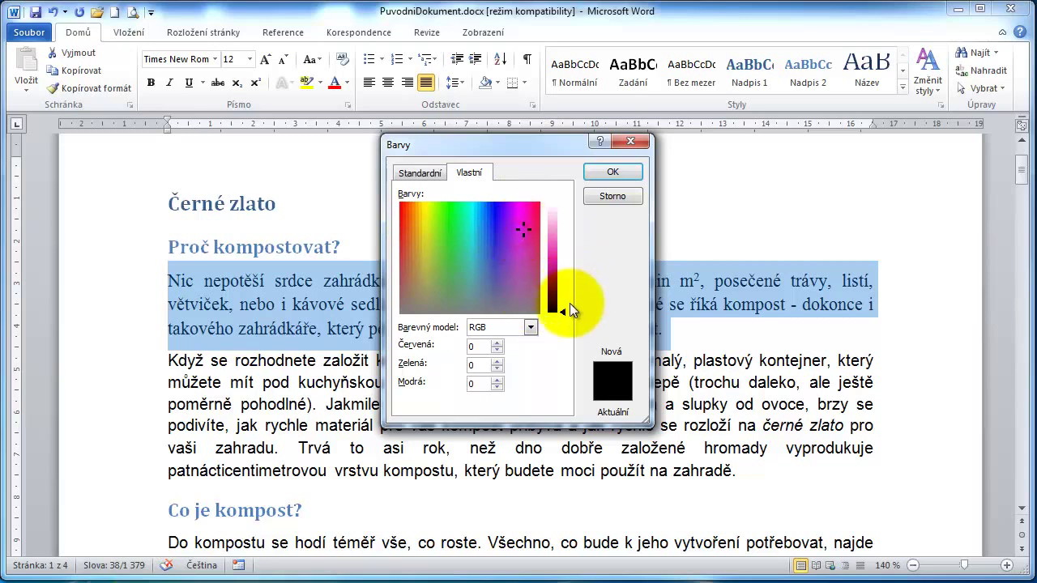
pyautogui.moveTo(570, 303); pyautogui.dragTo(567, 268)
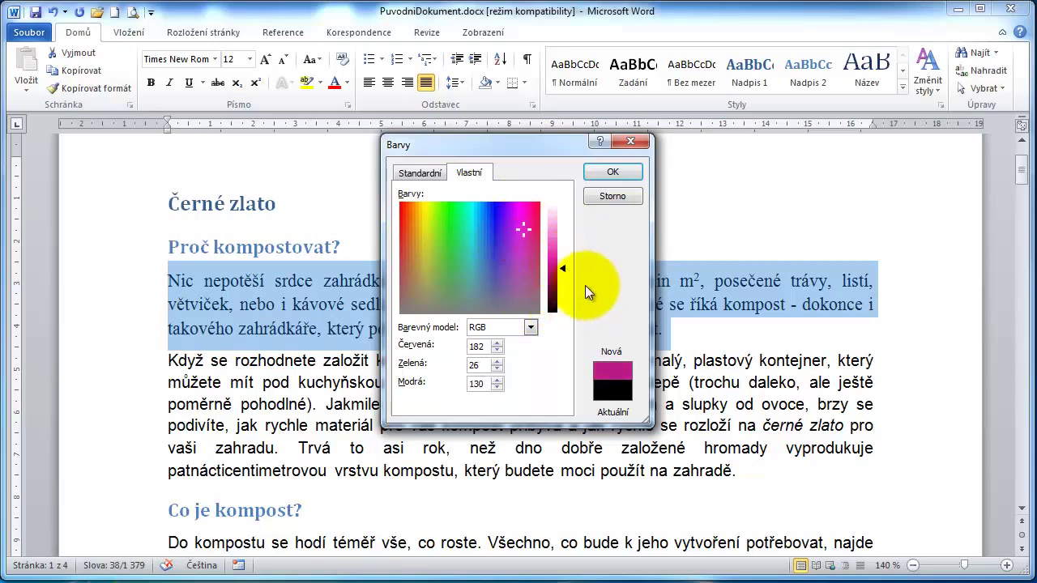
pyautogui.click(612, 172)
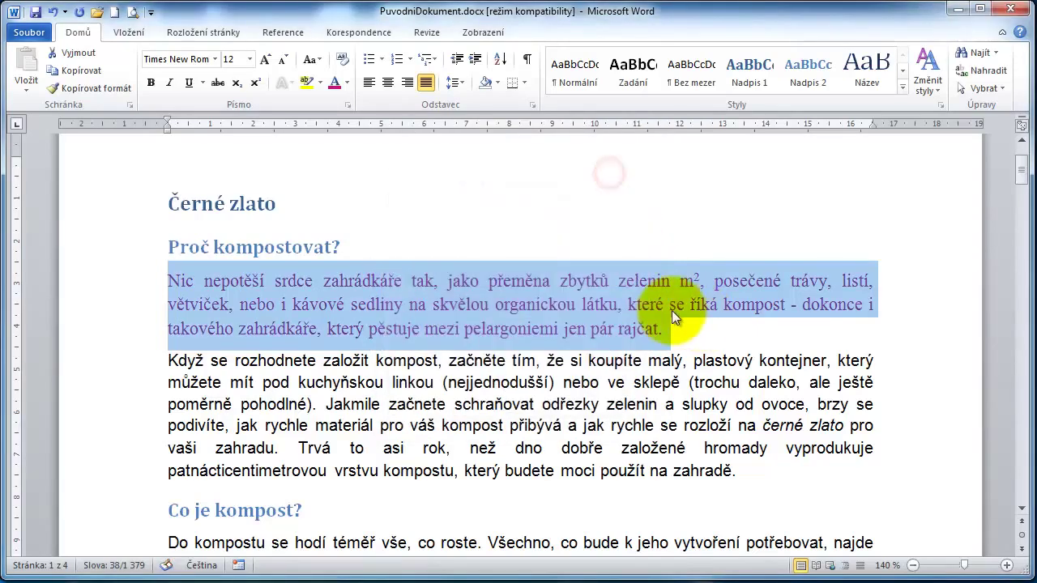
pyautogui.click(671, 311)
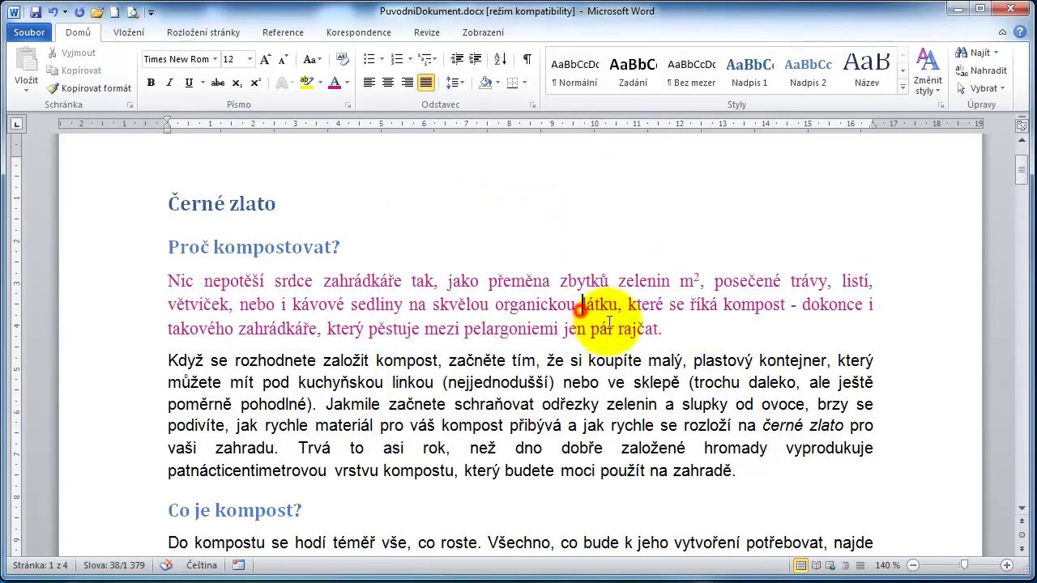
pyautogui.doubleClick(139, 283)
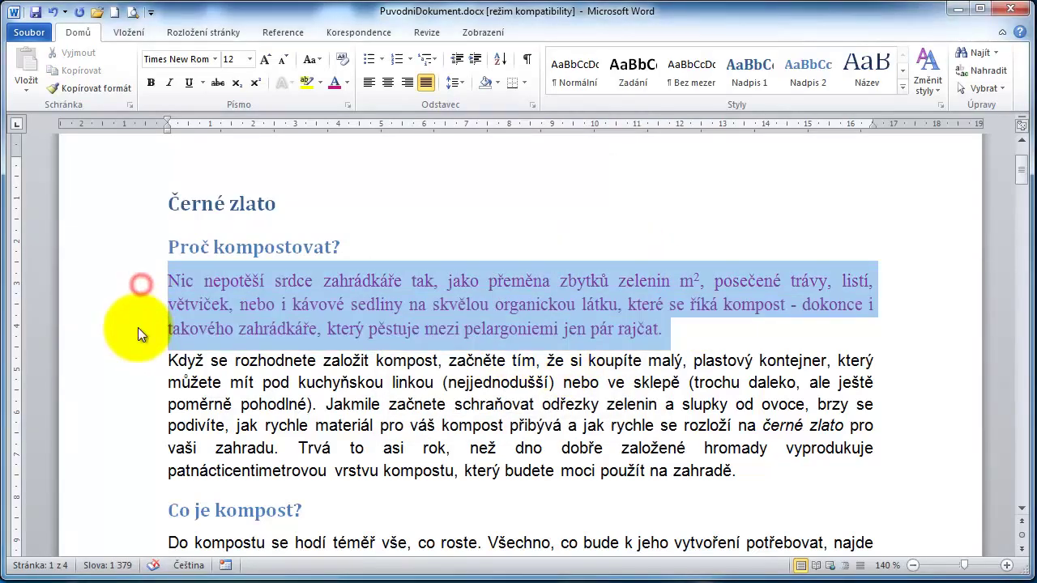
pyautogui.click(322, 86)
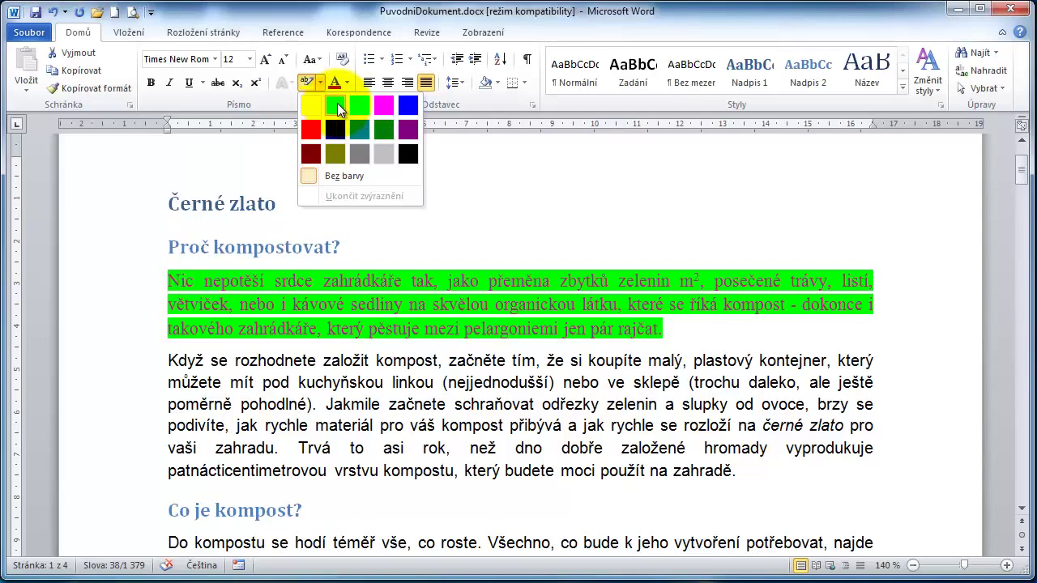
pyautogui.click(507, 295)
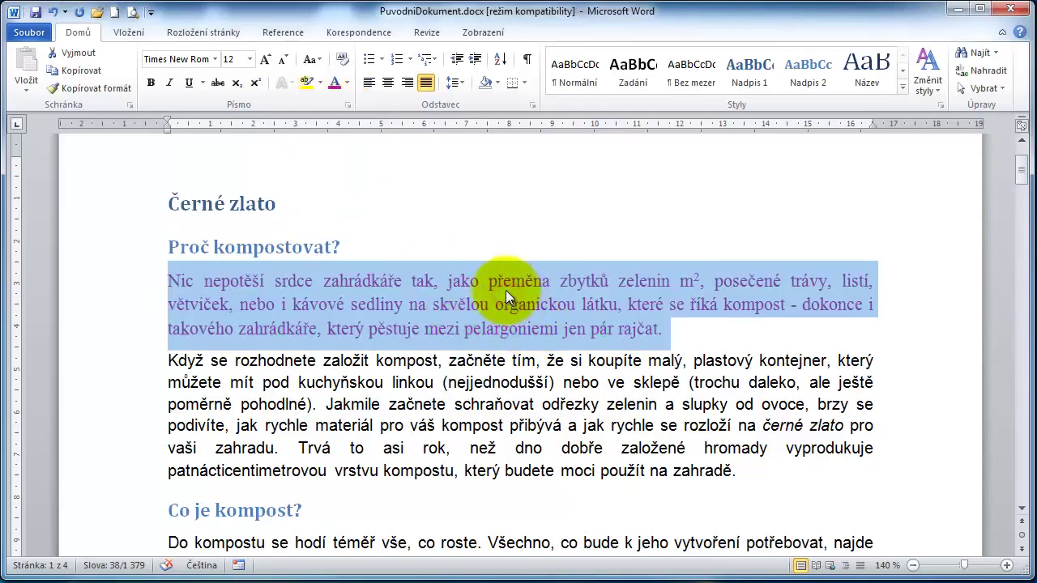
pyautogui.click(349, 105)
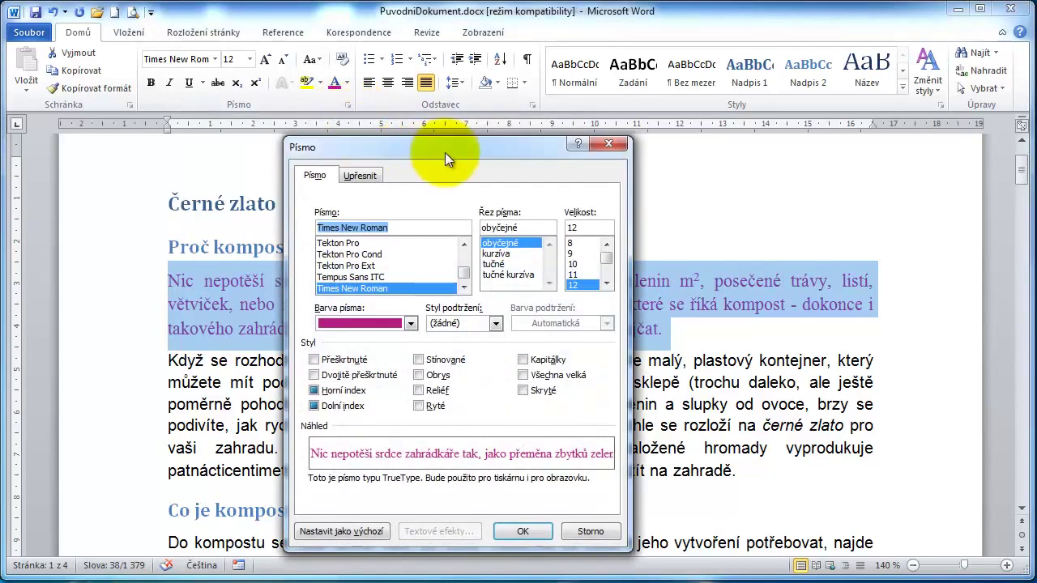
pyautogui.moveTo(451, 147); pyautogui.dragTo(605, 59)
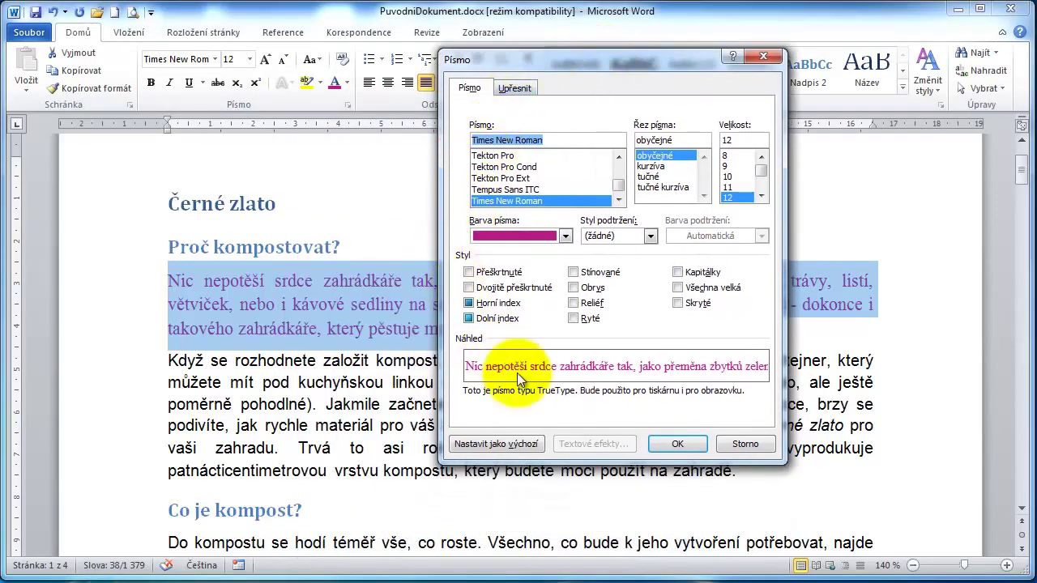
pyautogui.click(574, 305)
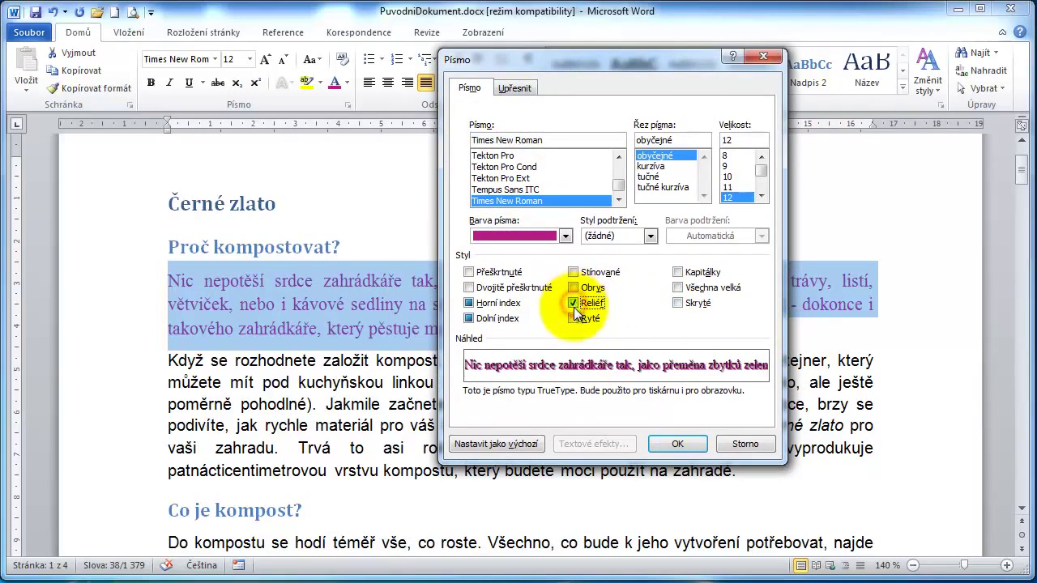
pyautogui.click(574, 319)
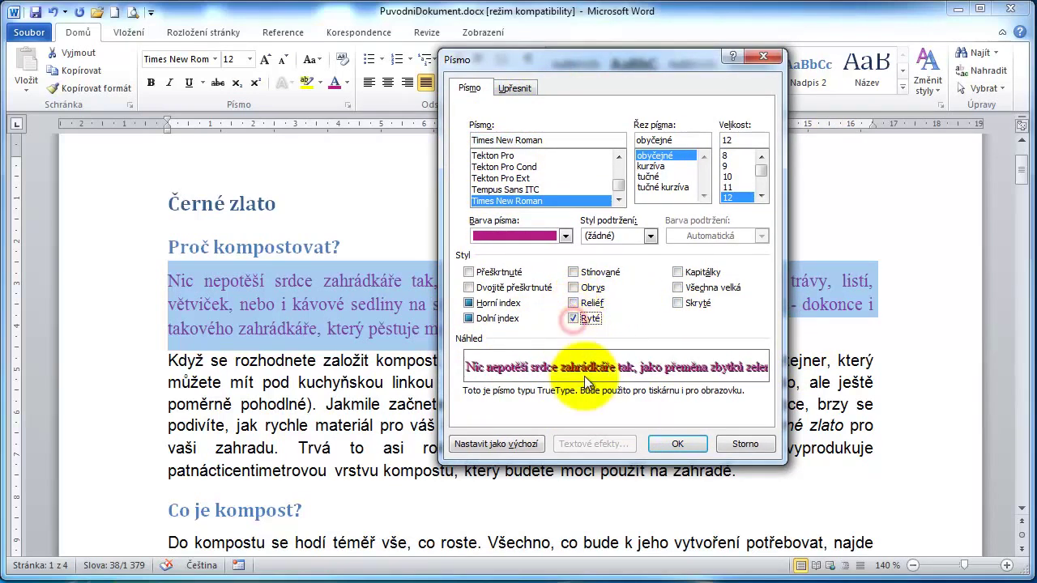
pyautogui.click(573, 272)
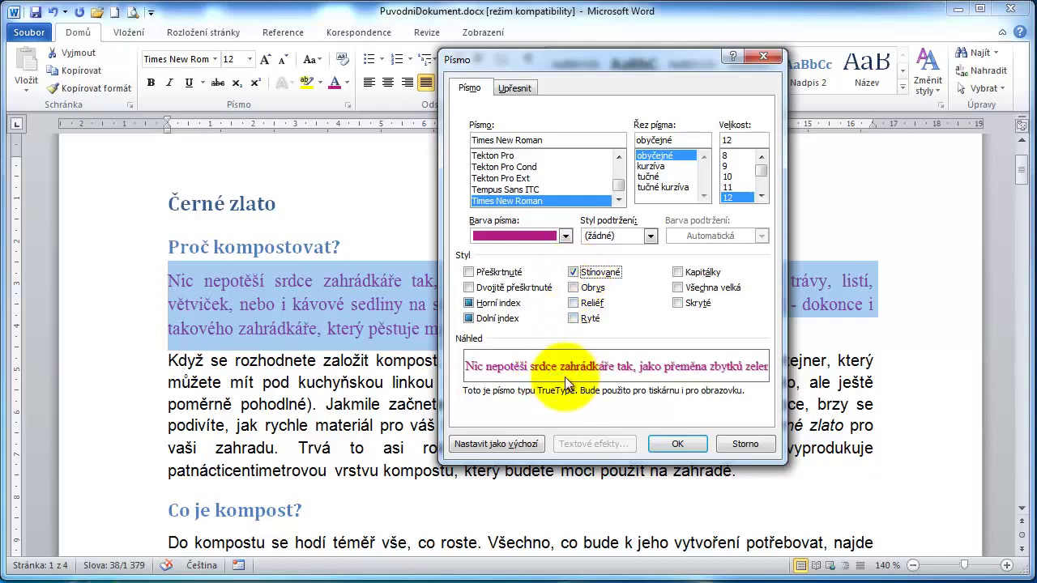
pyautogui.click(575, 273)
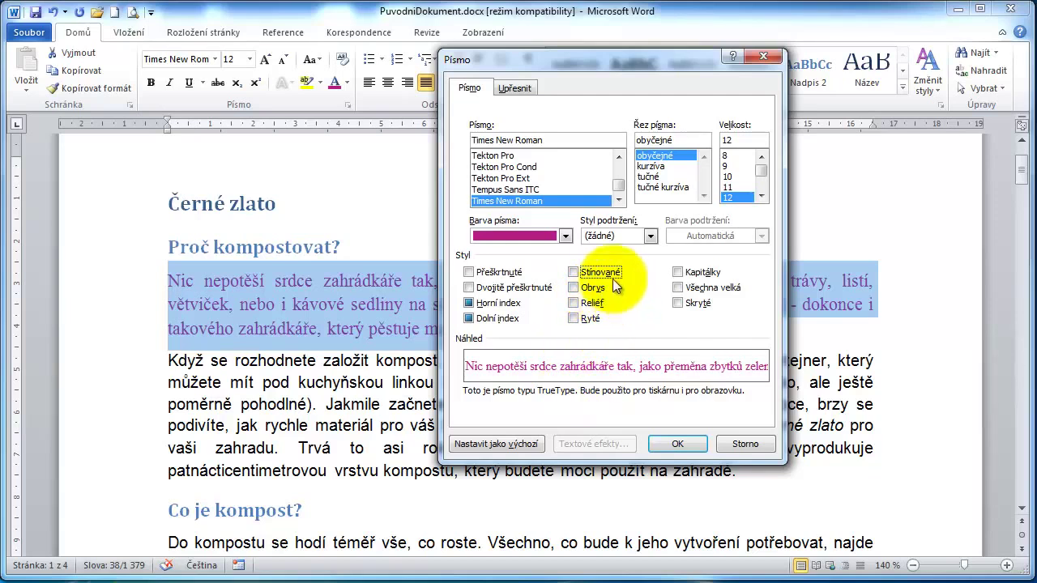
pyautogui.click(764, 57)
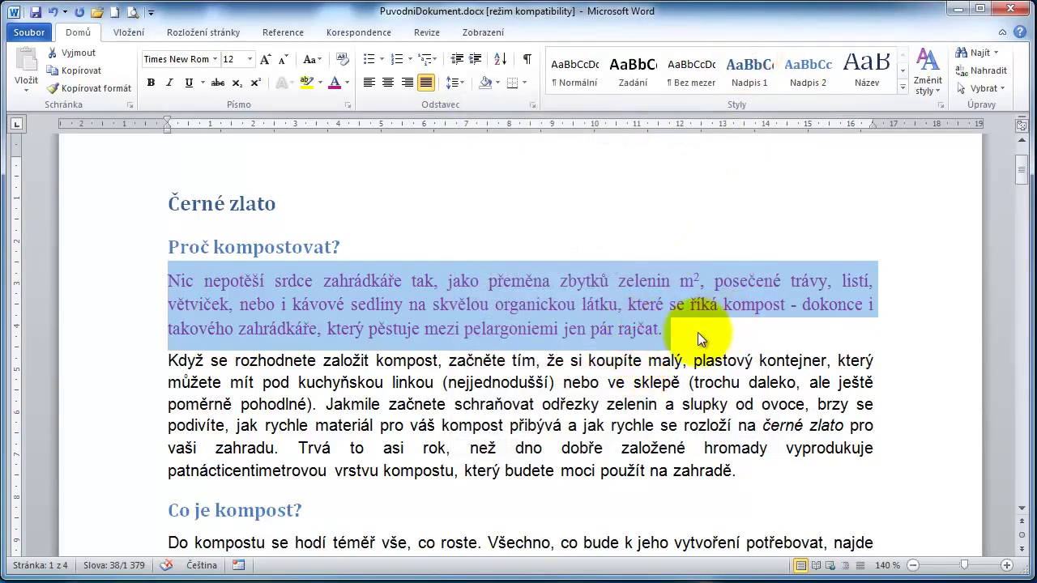